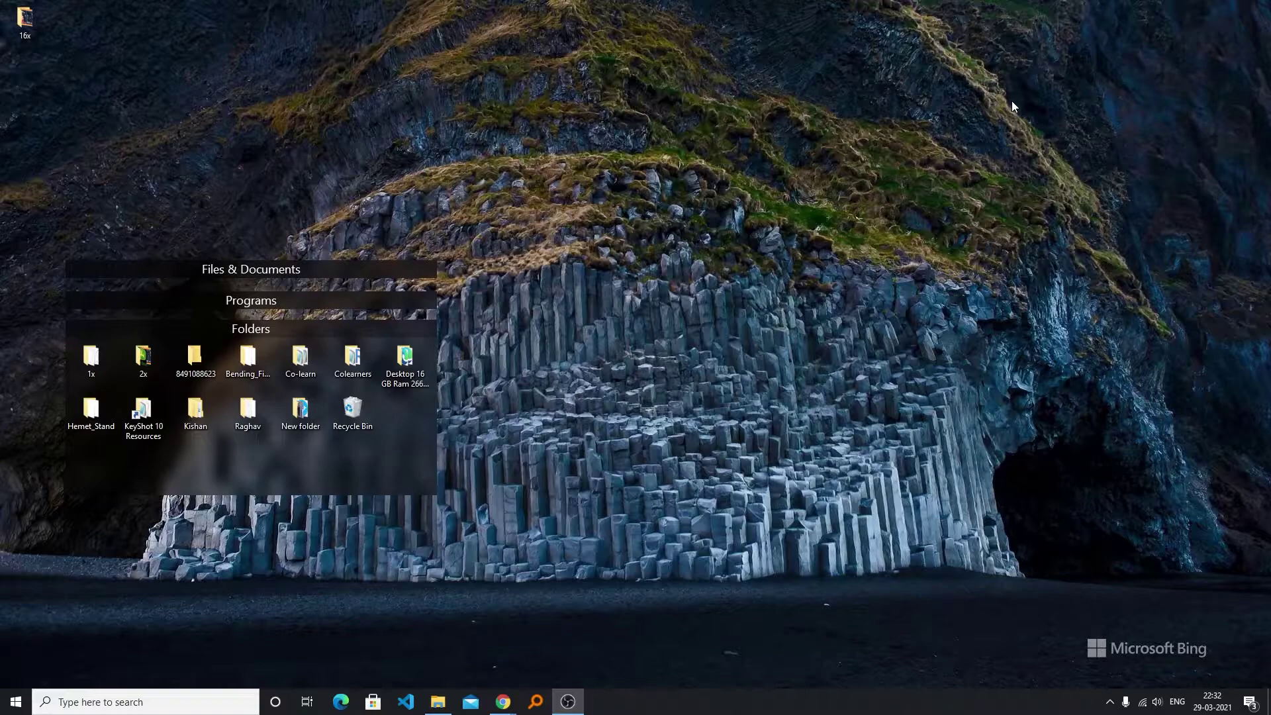
# Display the Windows keyboard shortcut guide over the desktop and dismiss it.
pyautogui.press('super')
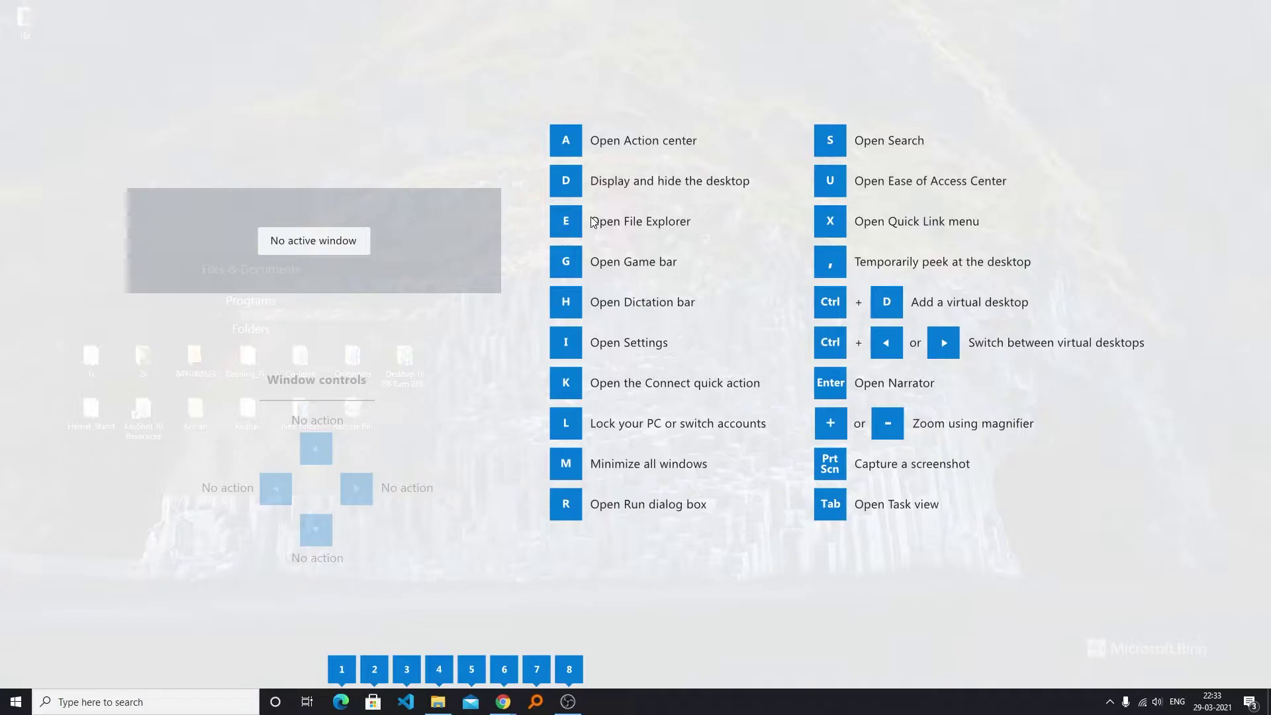
pyautogui.press('super')
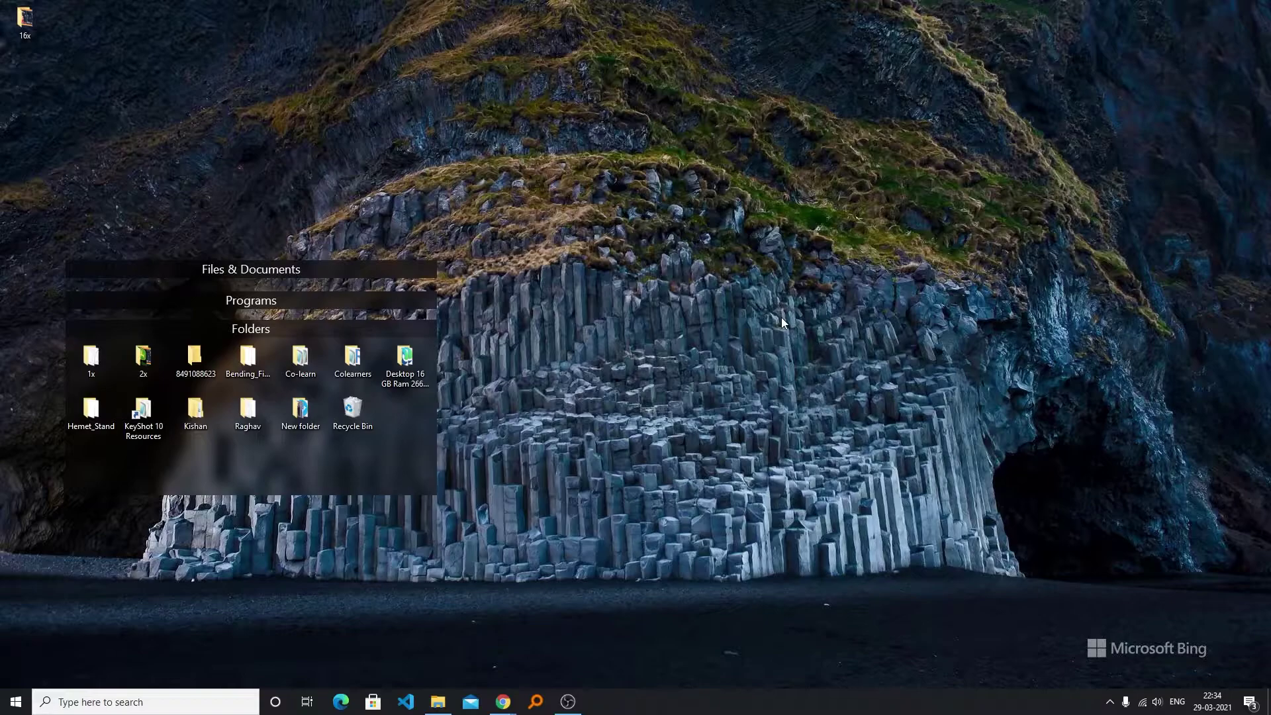
# Open the PowerToys Run launcher, calculate 2+2 in it and clear the query.
pyautogui.hotkey('alt', 'space')
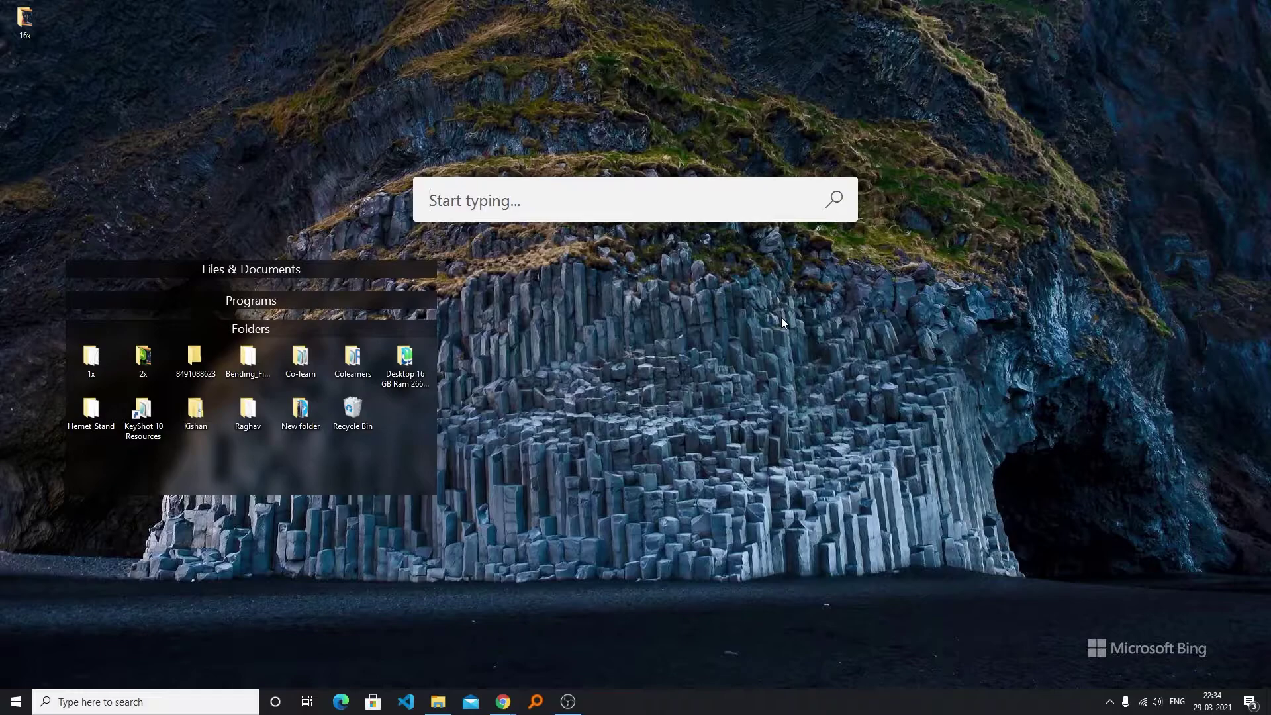
pyautogui.write('2+2')
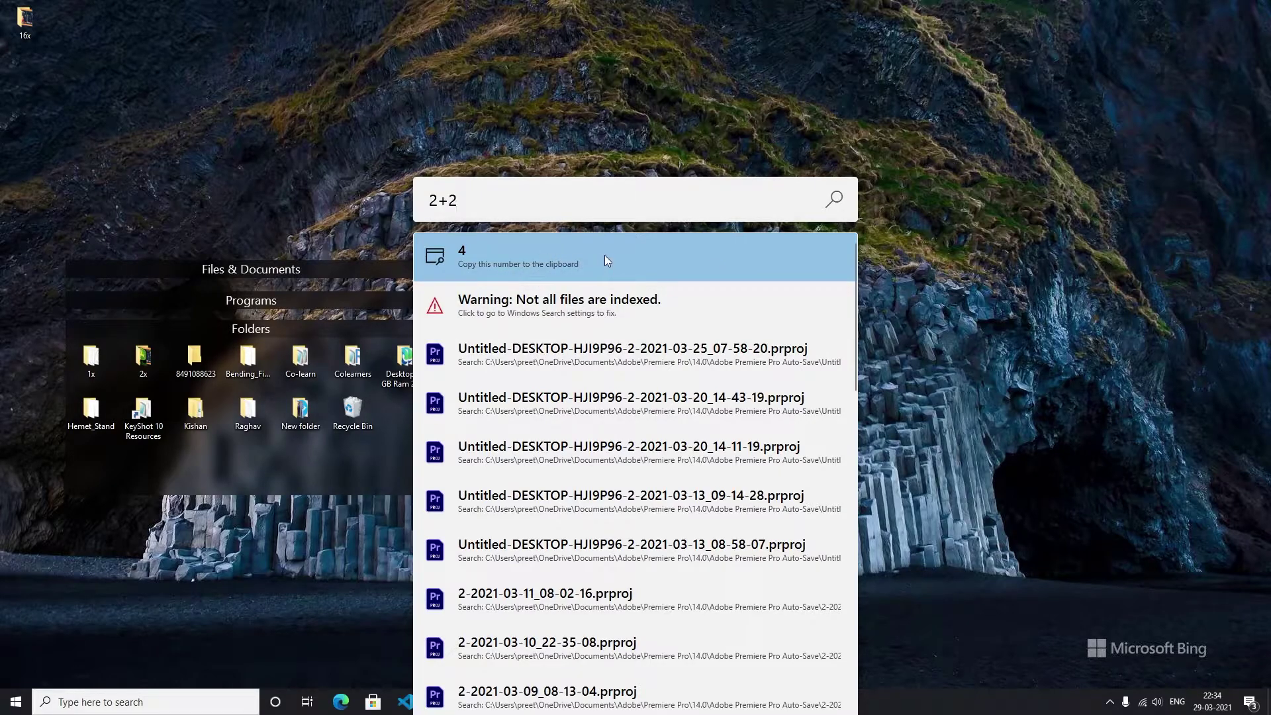
pyautogui.press('BackSpace')
pyautogui.press('BackSpace')
pyautogui.press('BackSpace')
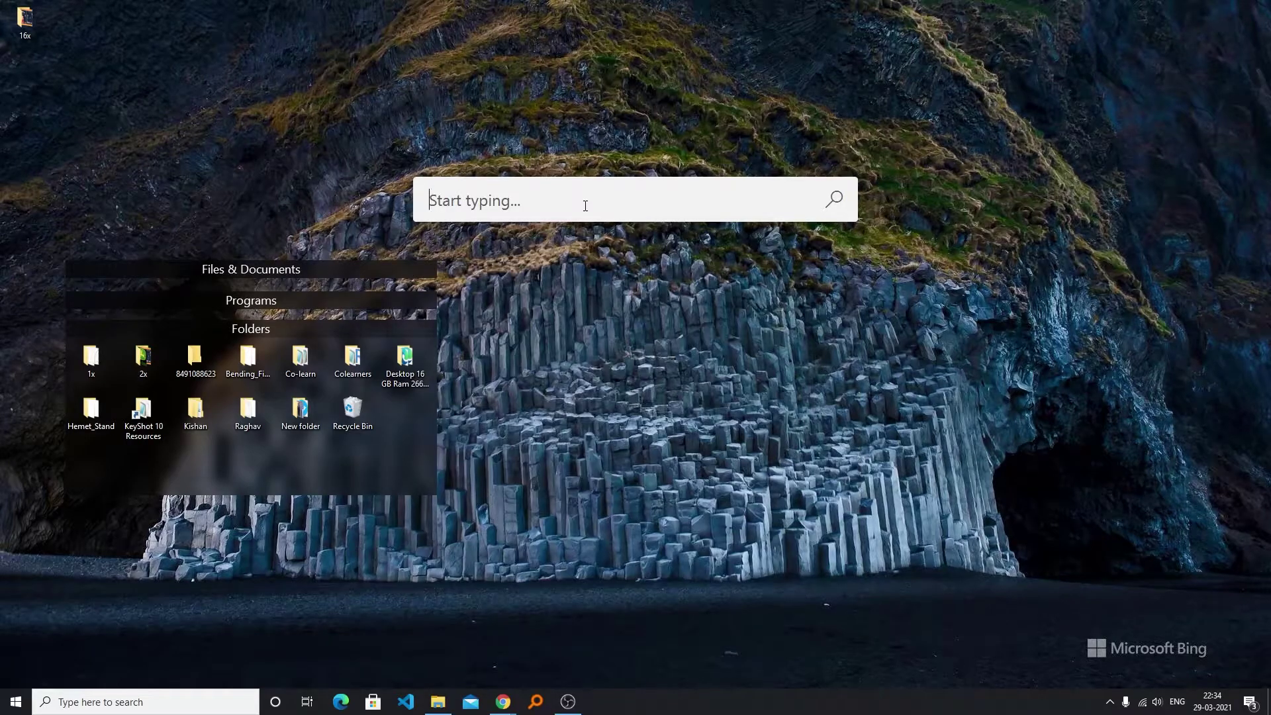
# Search the launcher for cmd, open its containing folder, look through the folder and close it.
pyautogui.write('cmd')
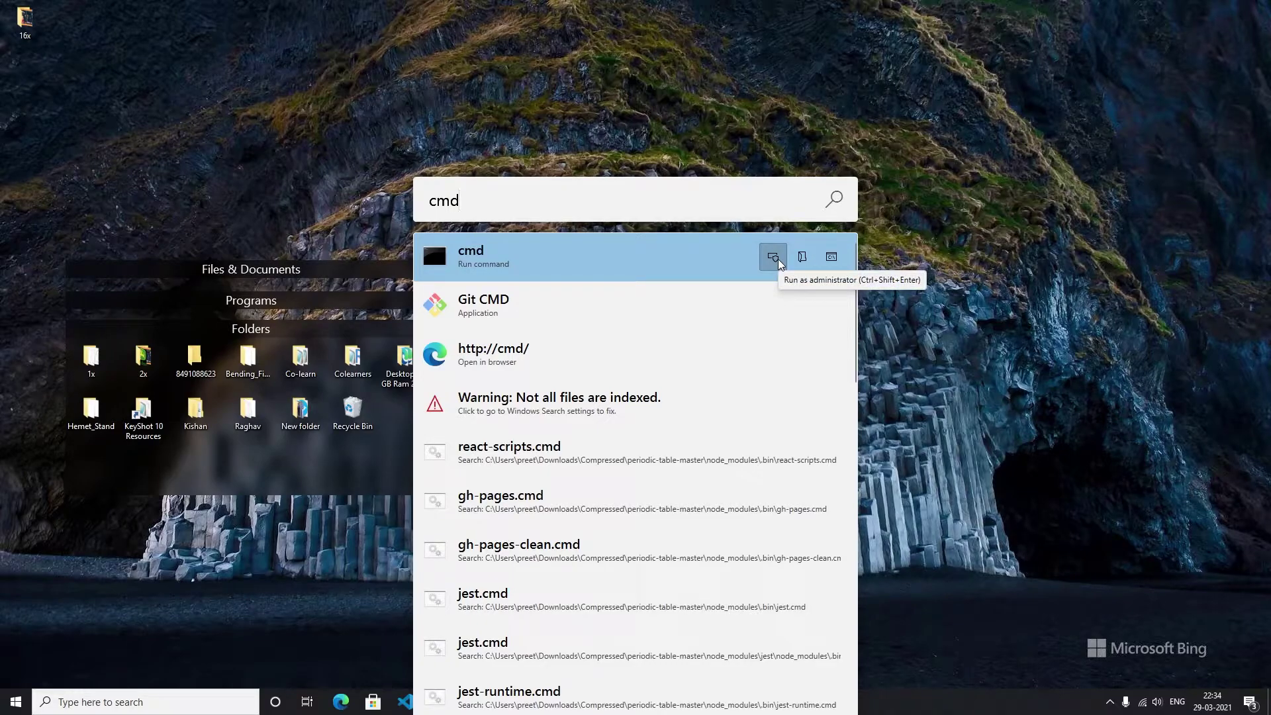
pyautogui.click(802, 257)
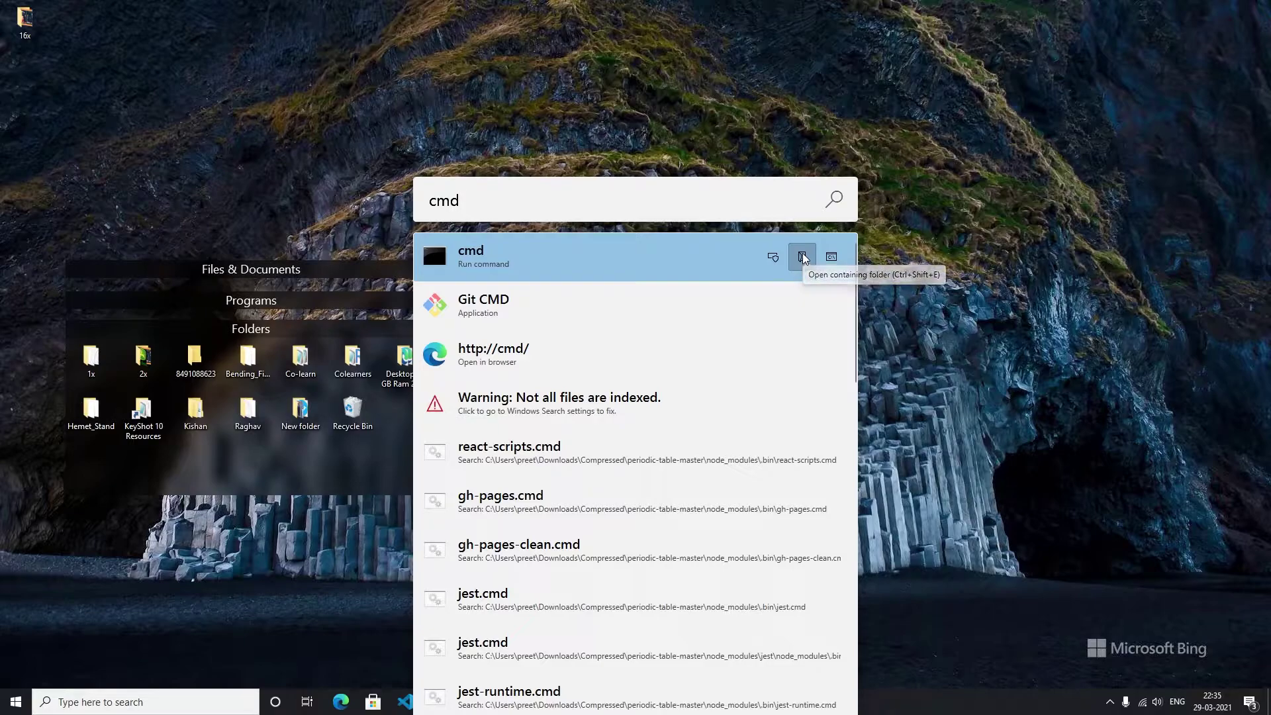
pyautogui.scroll(-7, 700, 236)
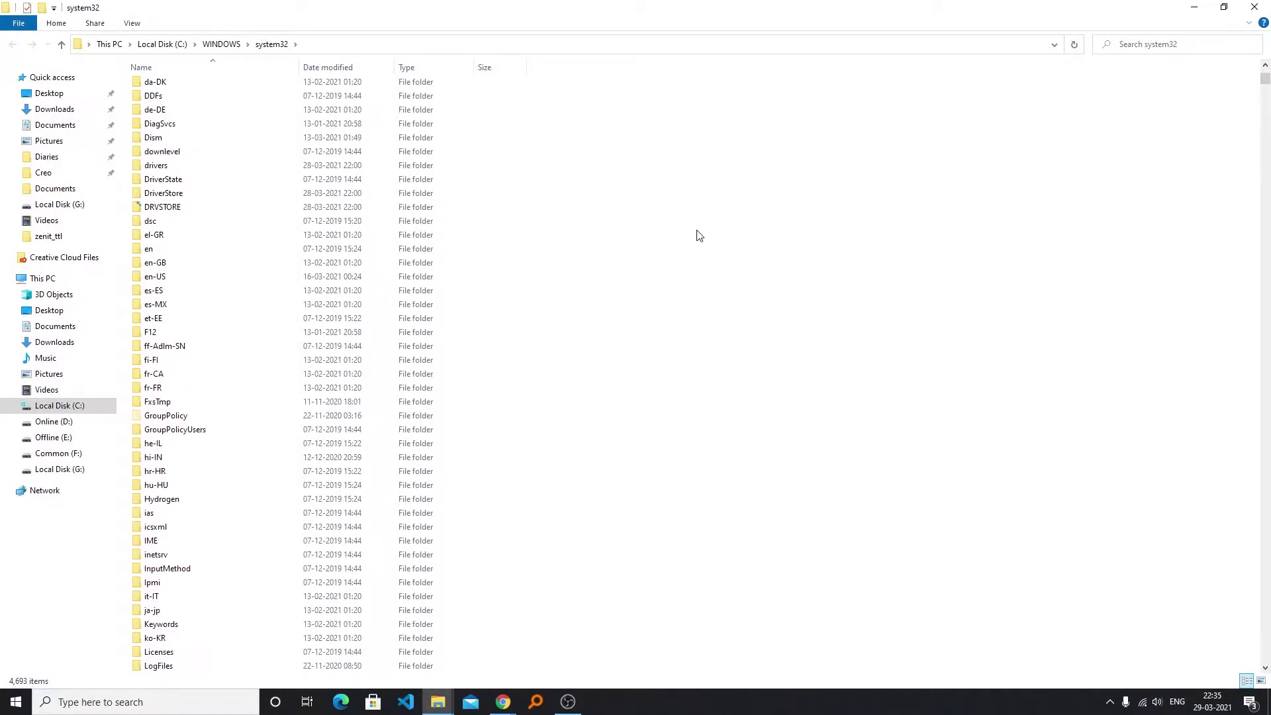
pyautogui.click(1256, 7)
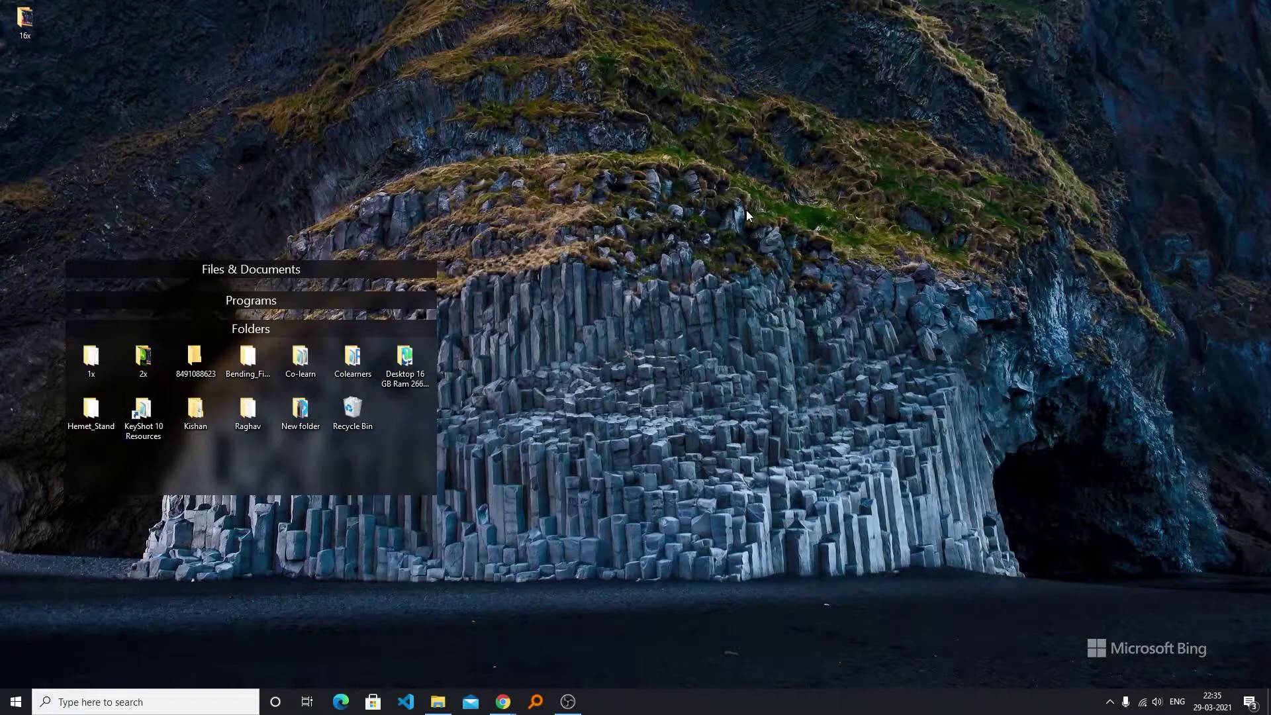
# Reopen the launcher and replace the old query with a search for "resum".
pyautogui.hotkey('alt', 'space')
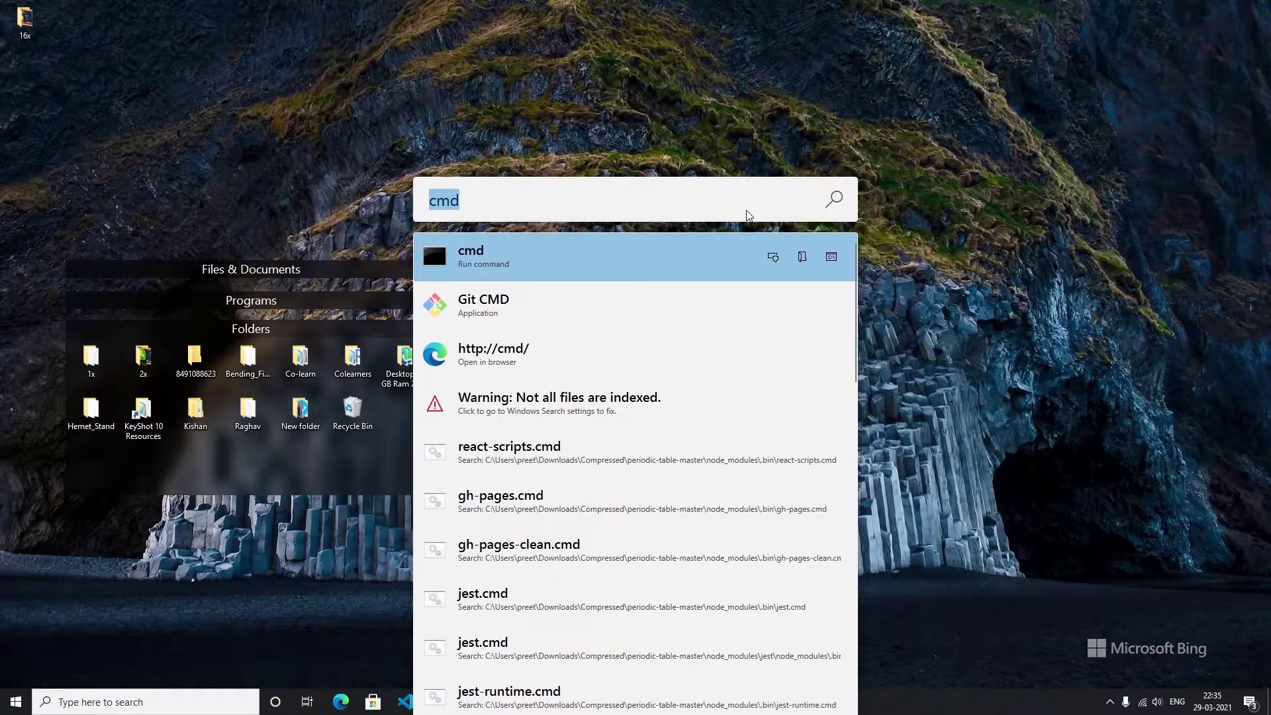
pyautogui.press('BackSpace')
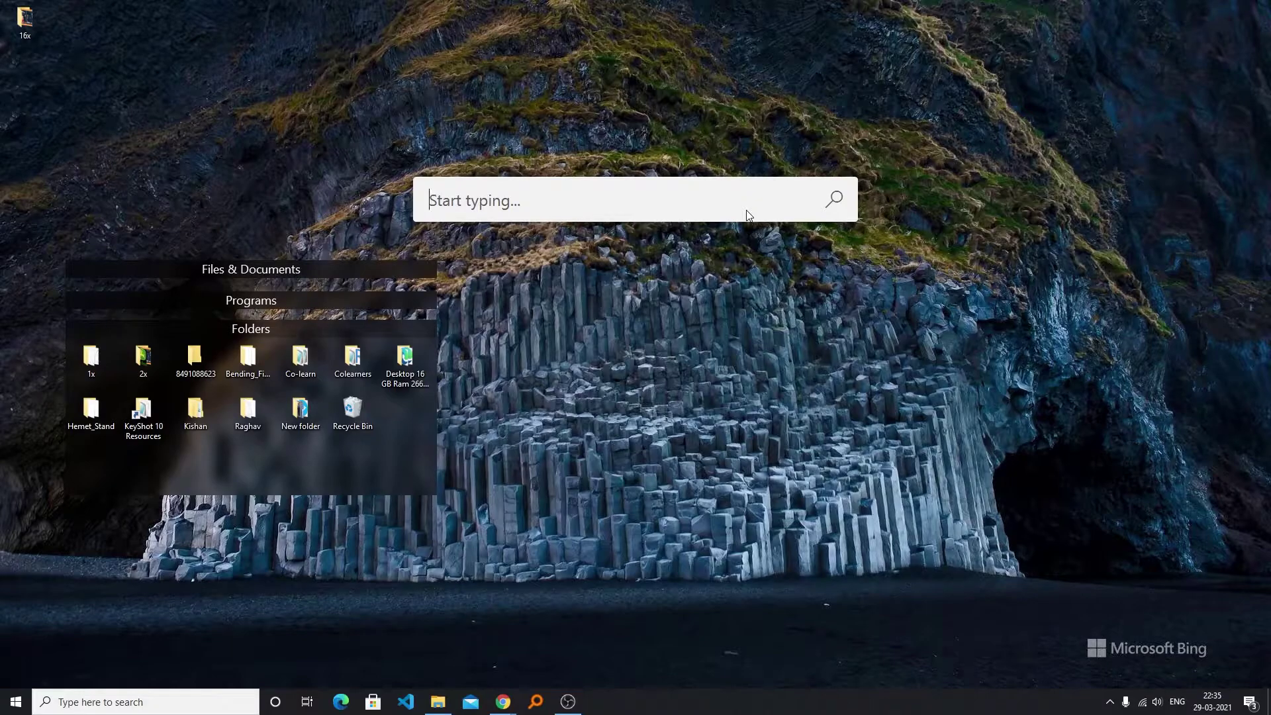
pyautogui.write('resum')
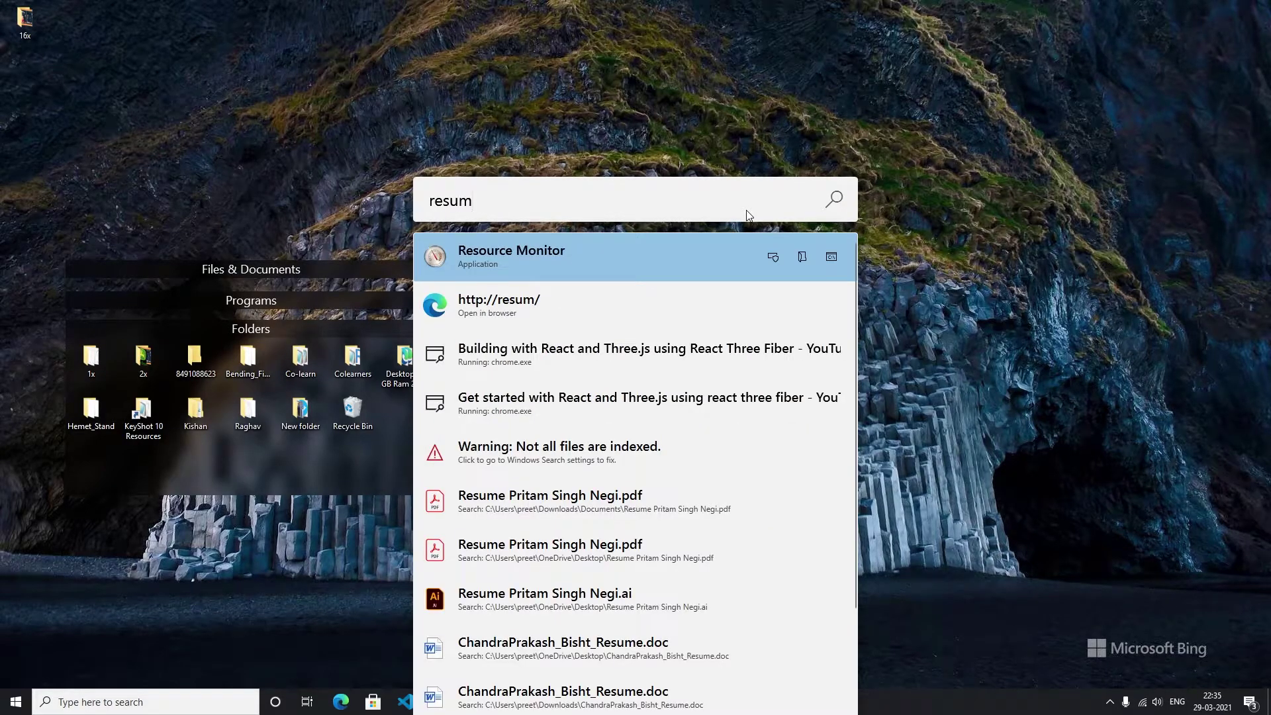
# Open File Explorer, run the recent search "blacklist" in Quick access and clear it.
pyautogui.press('super+e')
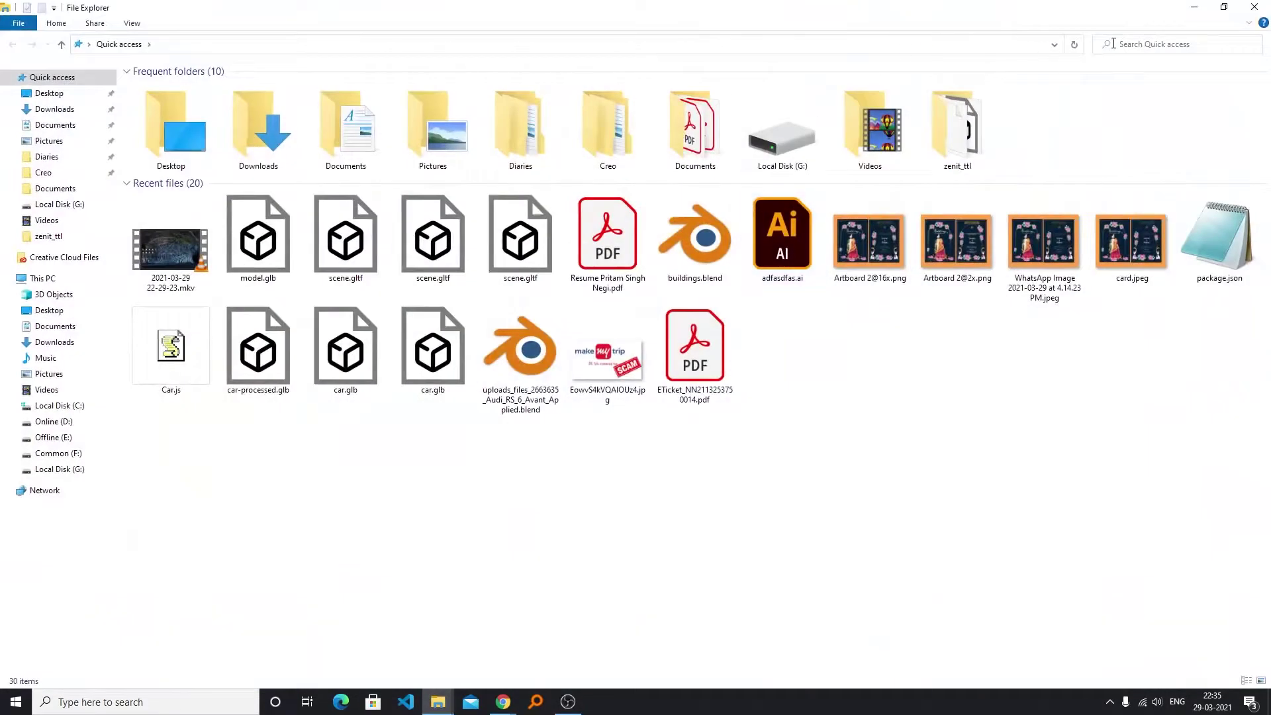
pyautogui.click(1134, 45)
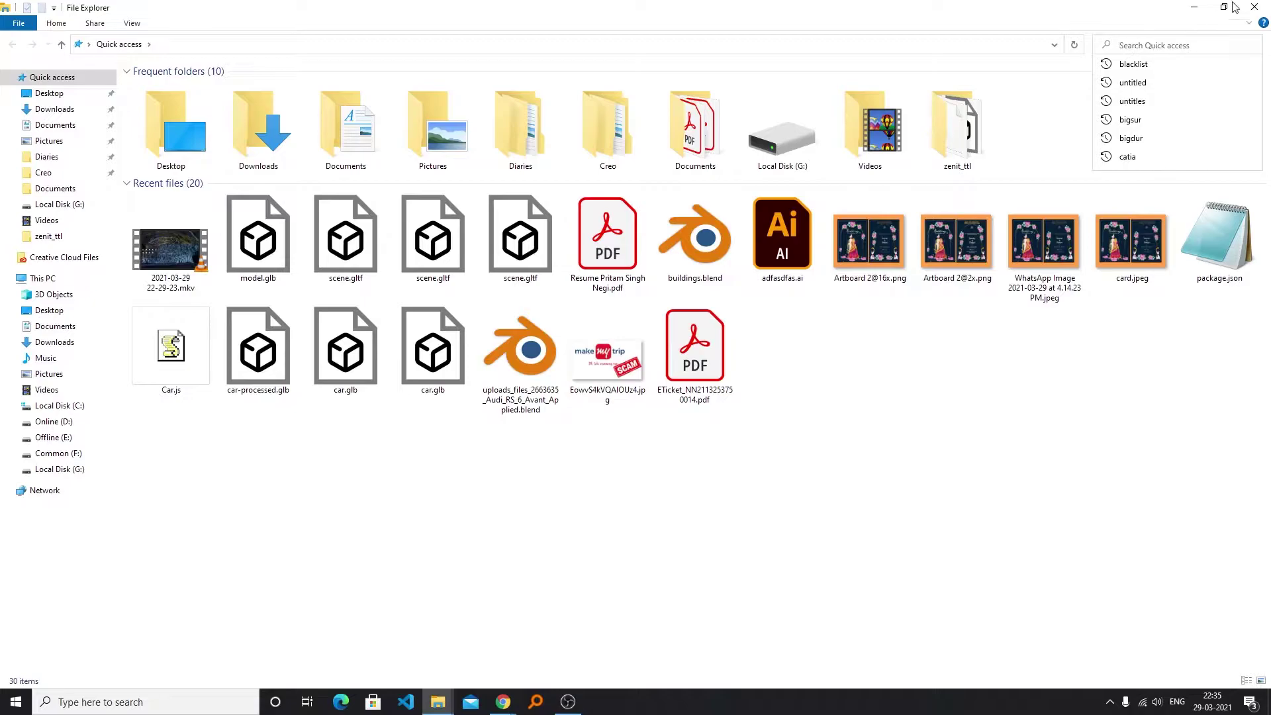
pyautogui.click(1169, 66)
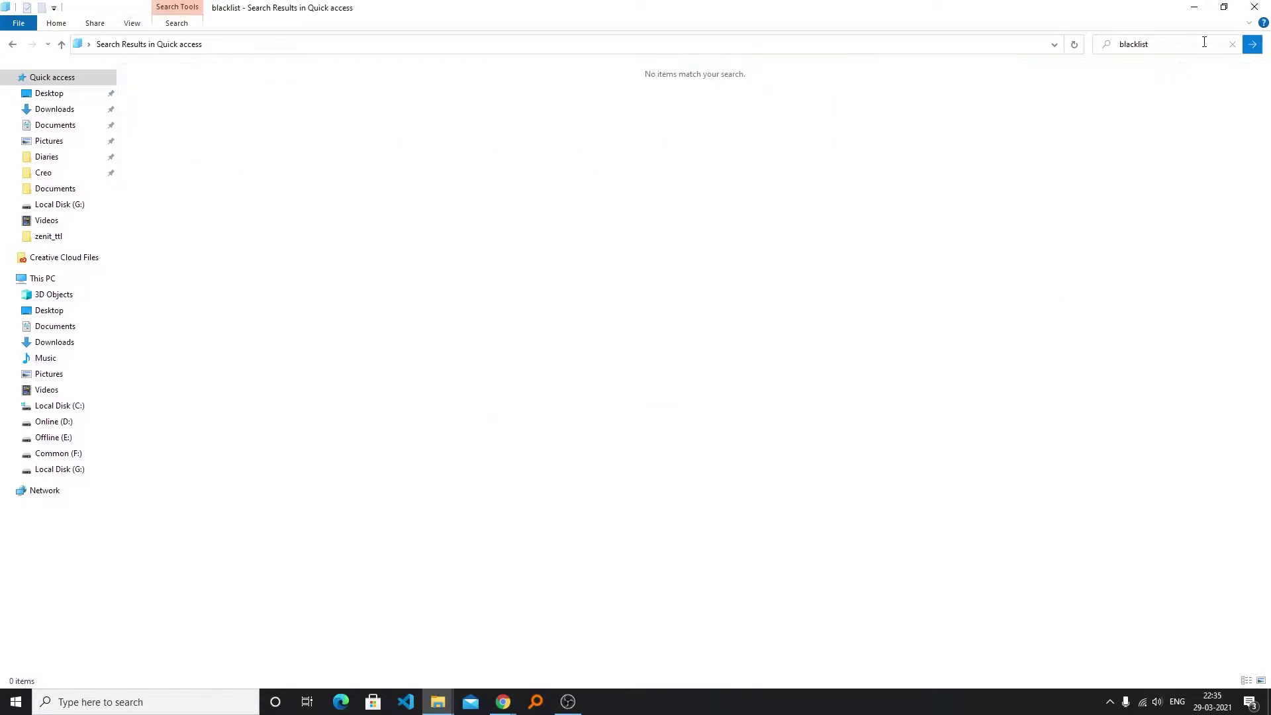
pyautogui.press('Escape')
# Open the Color Picker page in PowerToys Settings and sample a white area of the screen with the picker.
pyautogui.click(1110, 701)
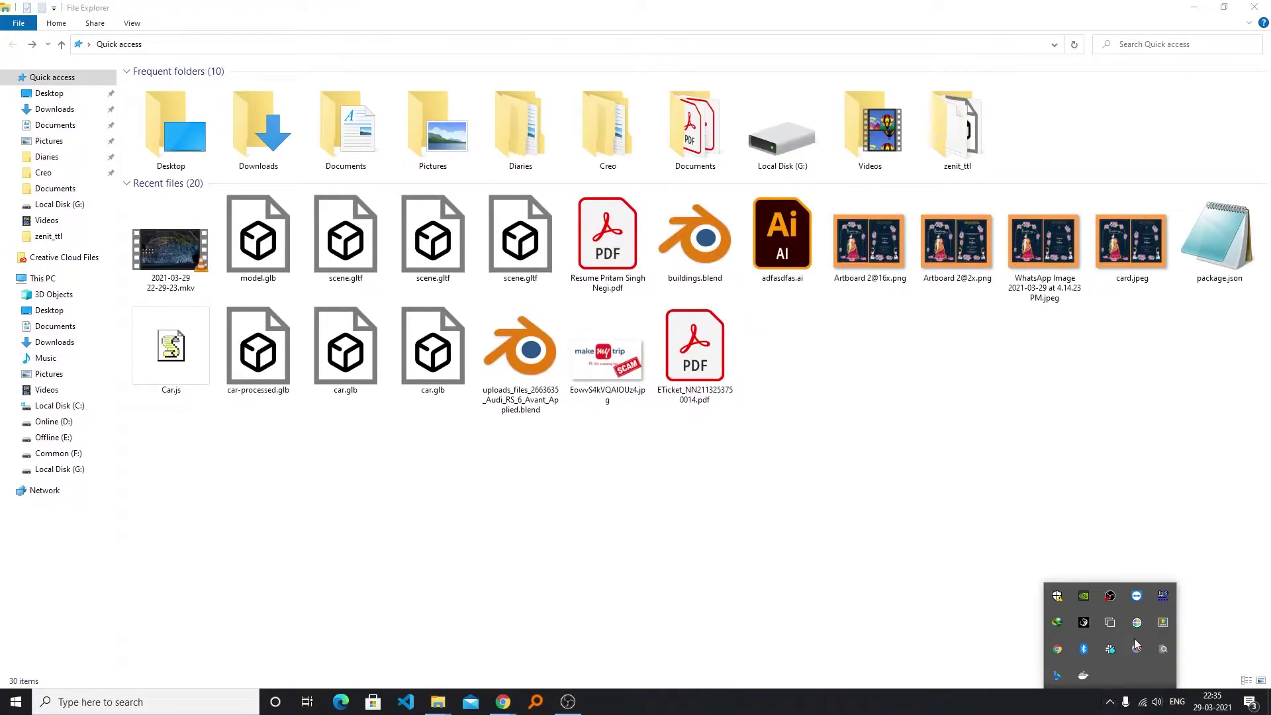
pyautogui.click(1163, 626)
pyautogui.click(175, 192)
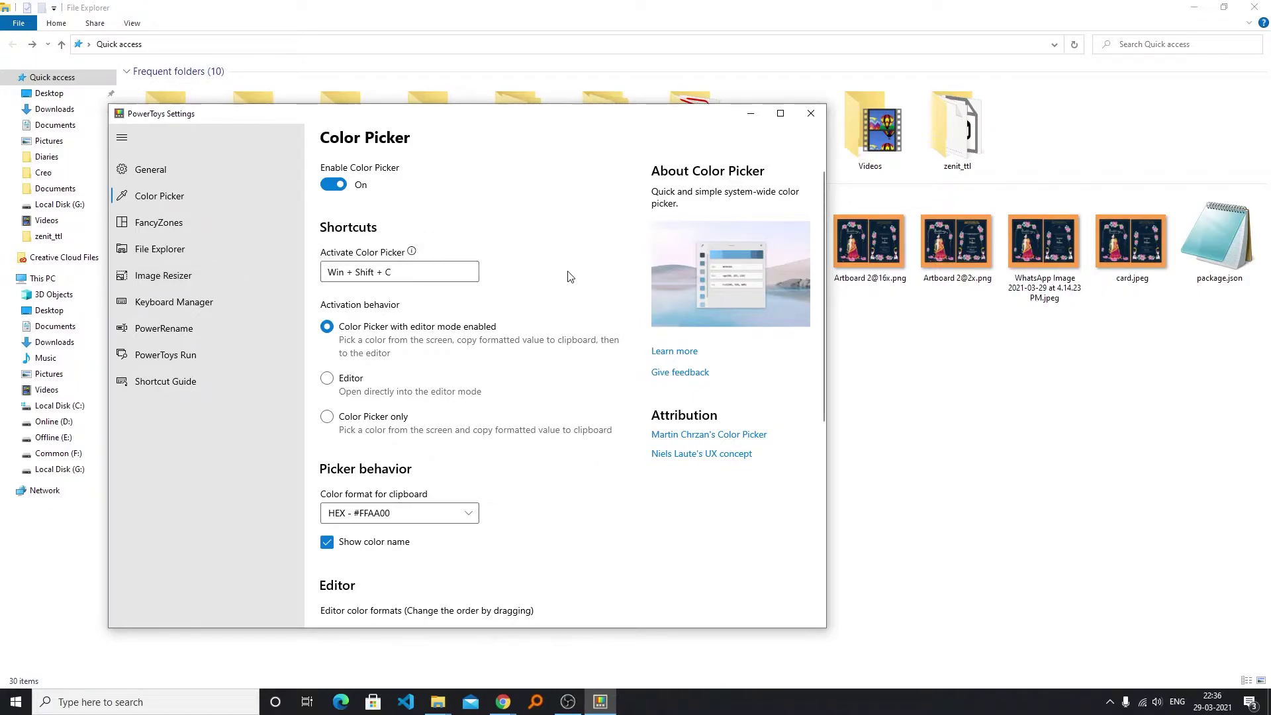
pyautogui.press('super+shift+c')
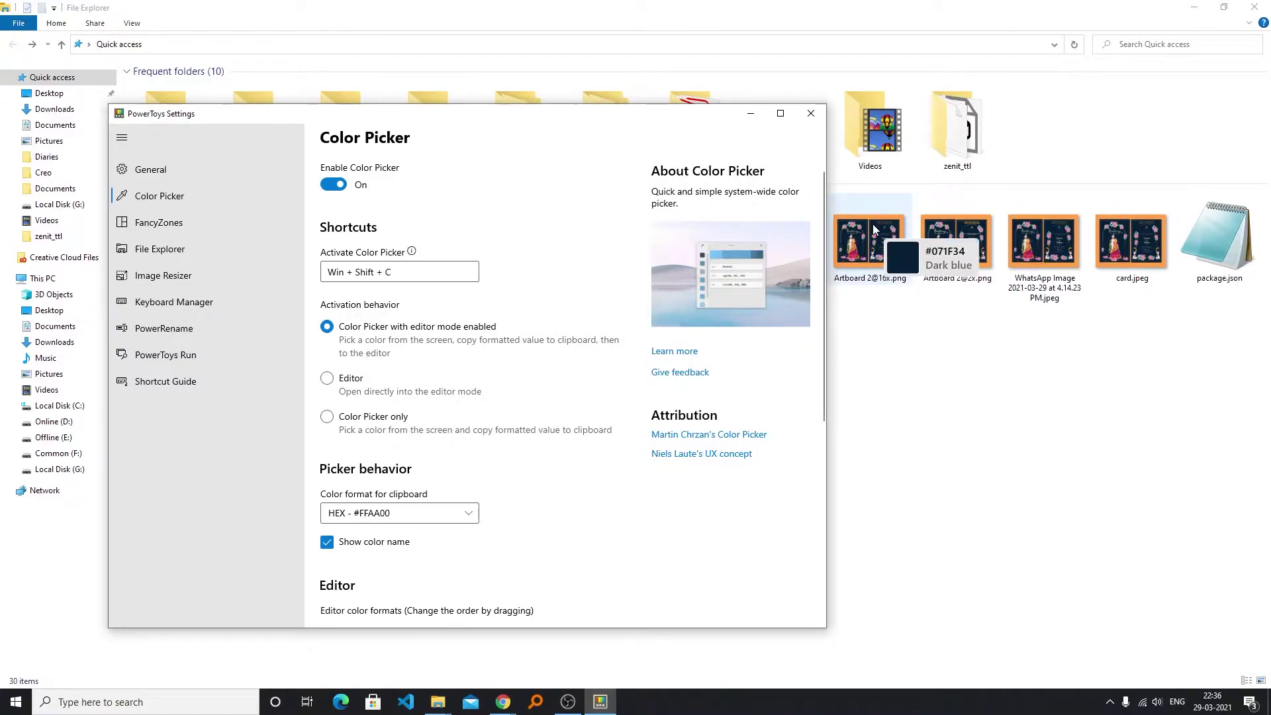
pyautogui.click(456, 507)
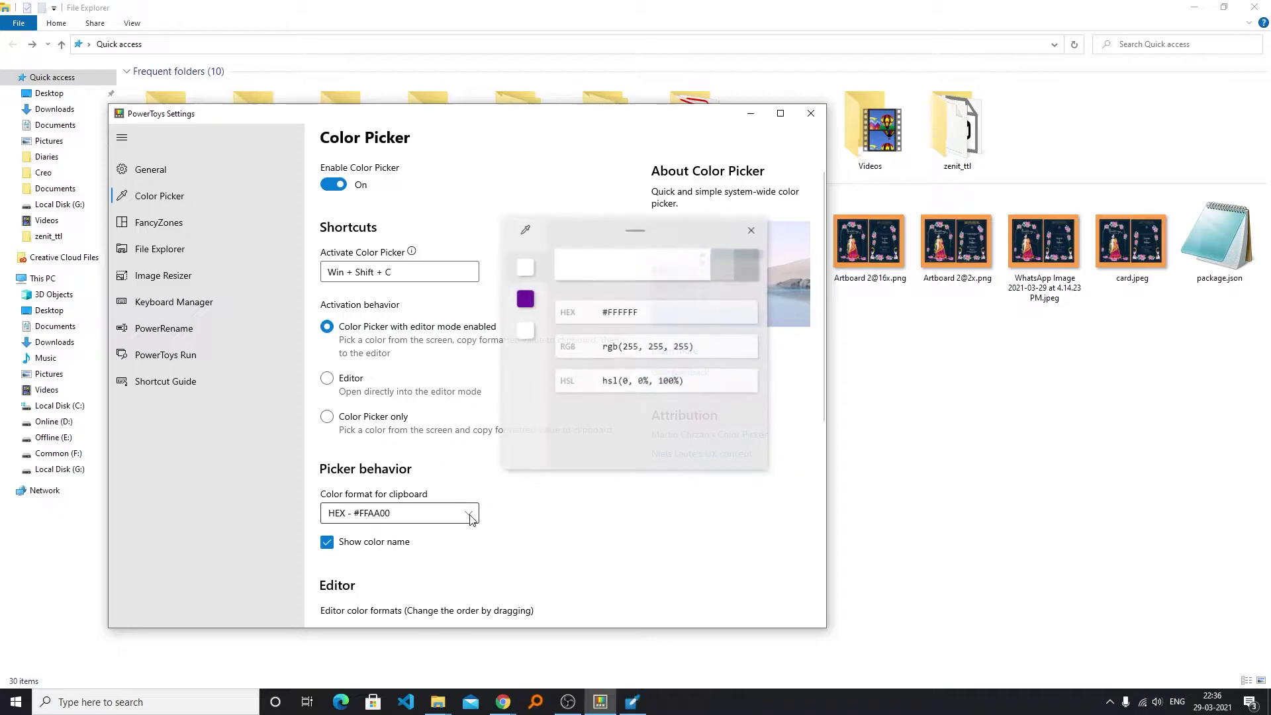
# Review the clipboard color formats and the editor color formats in the Color Picker settings.
pyautogui.click(427, 512)
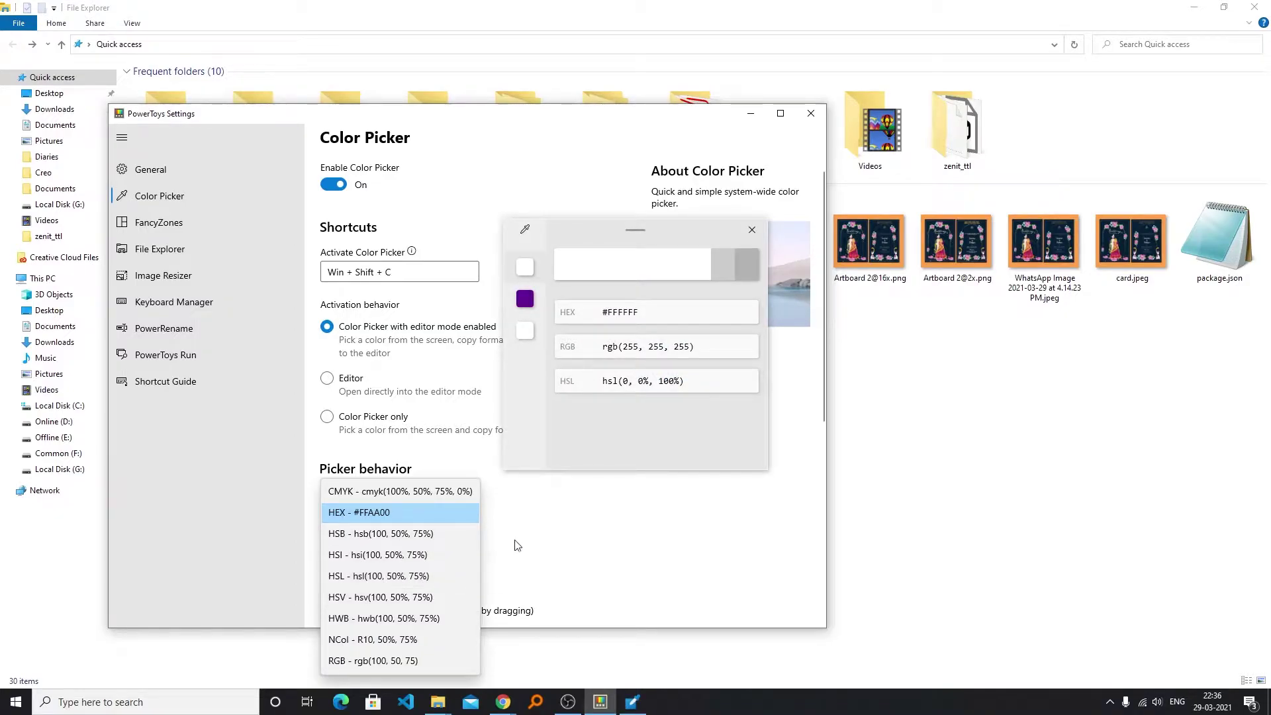
pyautogui.click(546, 533)
pyautogui.scroll(-5, 556, 509)
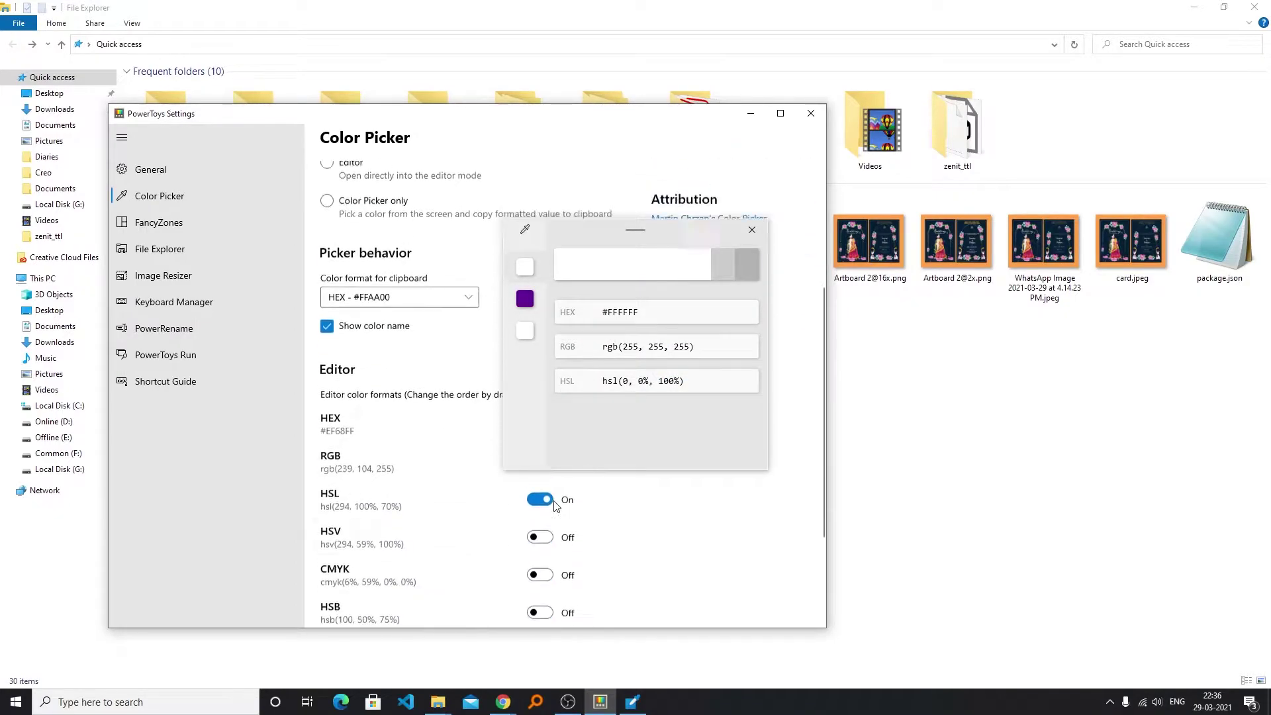
pyautogui.scroll(5, 454, 485)
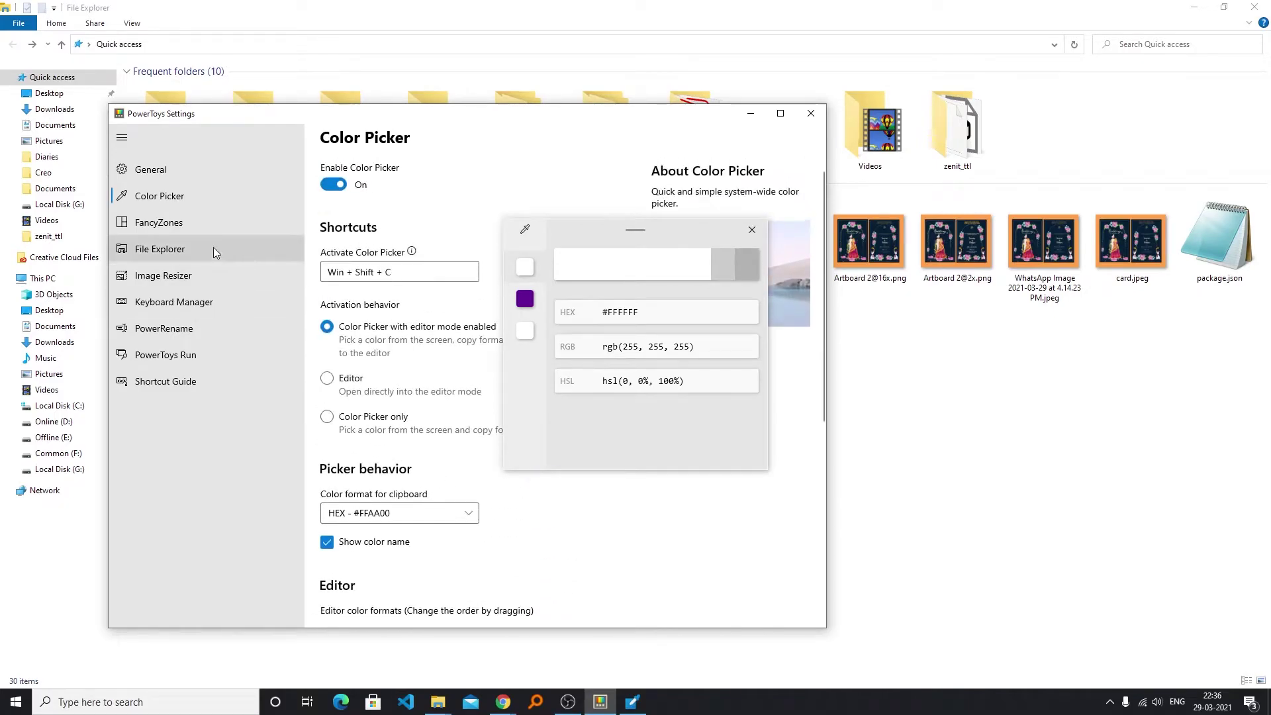
# Open the FancyZones settings and look through their editor, zone and window behavior options.
pyautogui.click(194, 229)
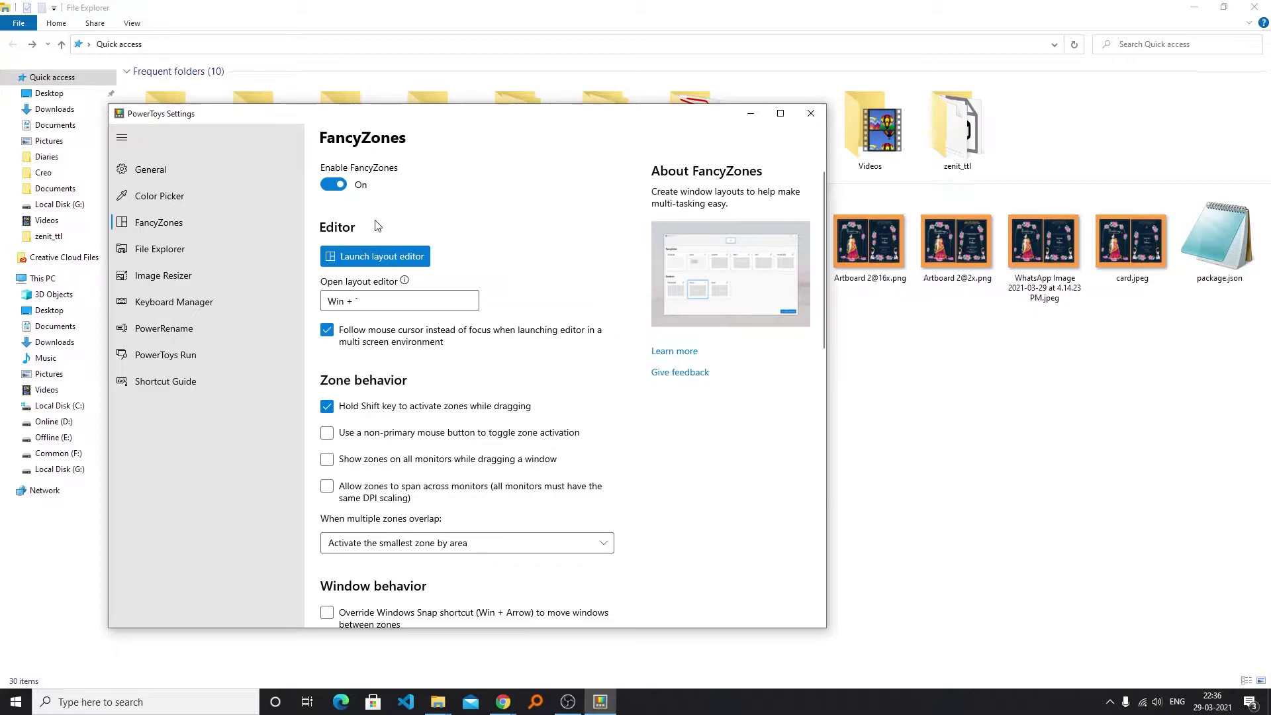
pyautogui.scroll(-5, 650, 263)
pyautogui.scroll(5, 650, 263)
# Minimize PowerToys Settings, snap the File Explorer window into the left column zone and place Microsoft Edge in the middle zone.
pyautogui.click(750, 114)
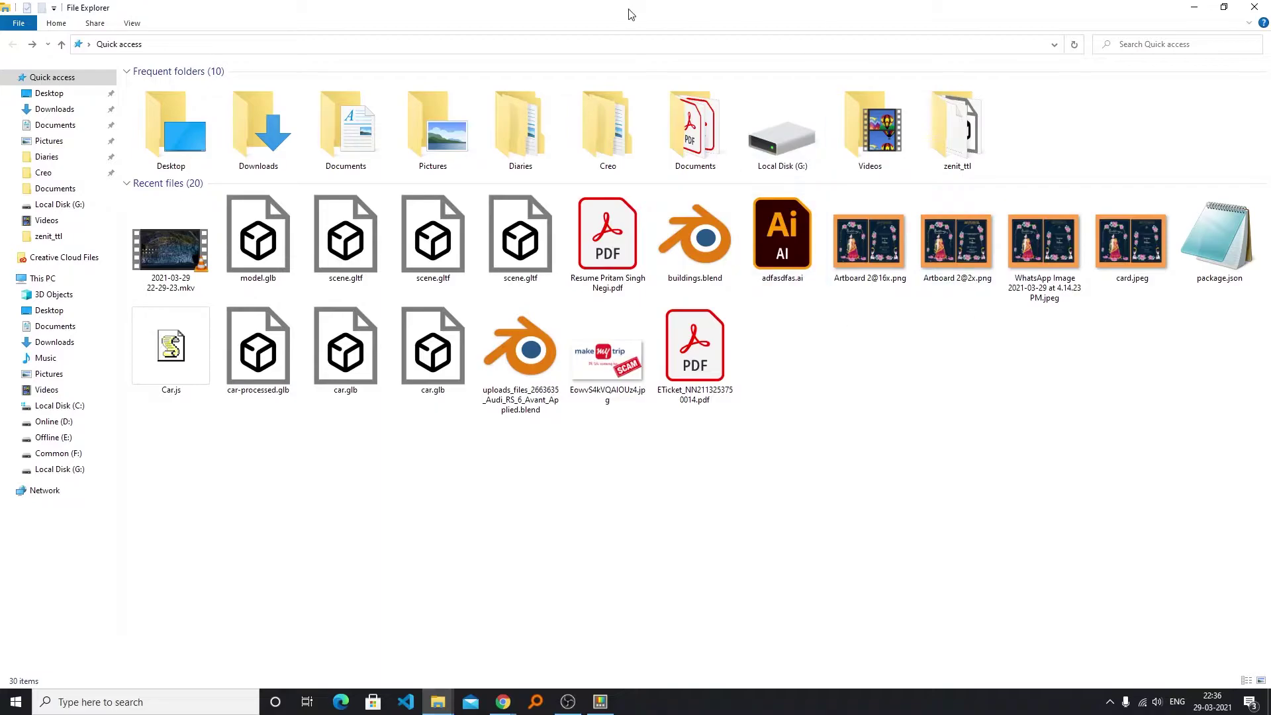
pyautogui.moveTo(629, 8); pyautogui.dragTo(331, 232)
pyautogui.click(343, 702)
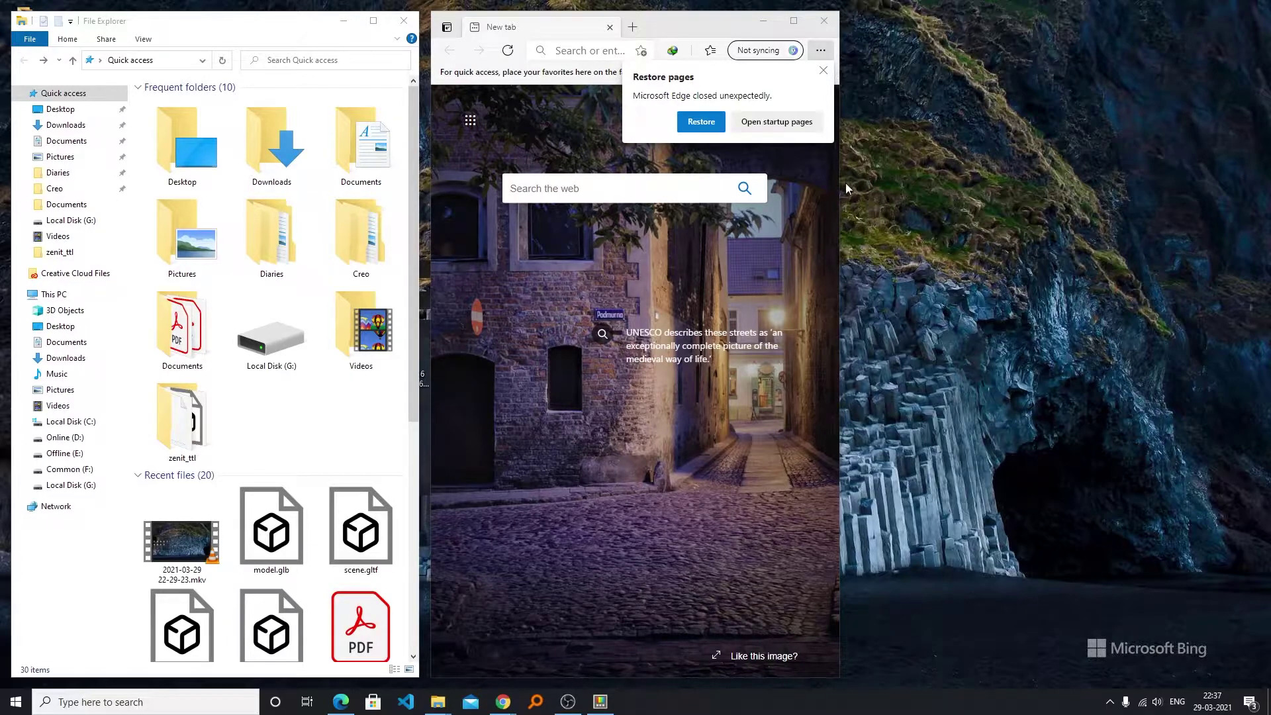
# Bring back the PowerToys Settings window, maximize it and launch the FancyZones layout editor.
pyautogui.click(599, 701)
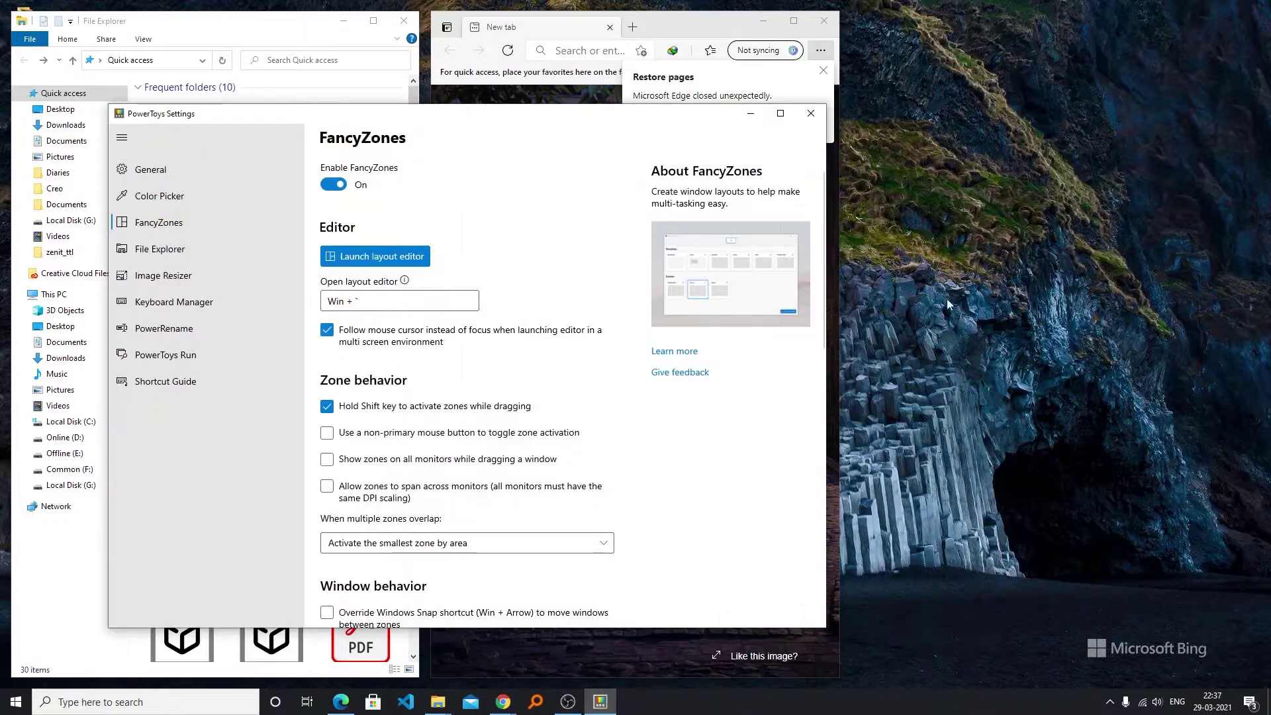
pyautogui.click(780, 113)
pyautogui.click(279, 148)
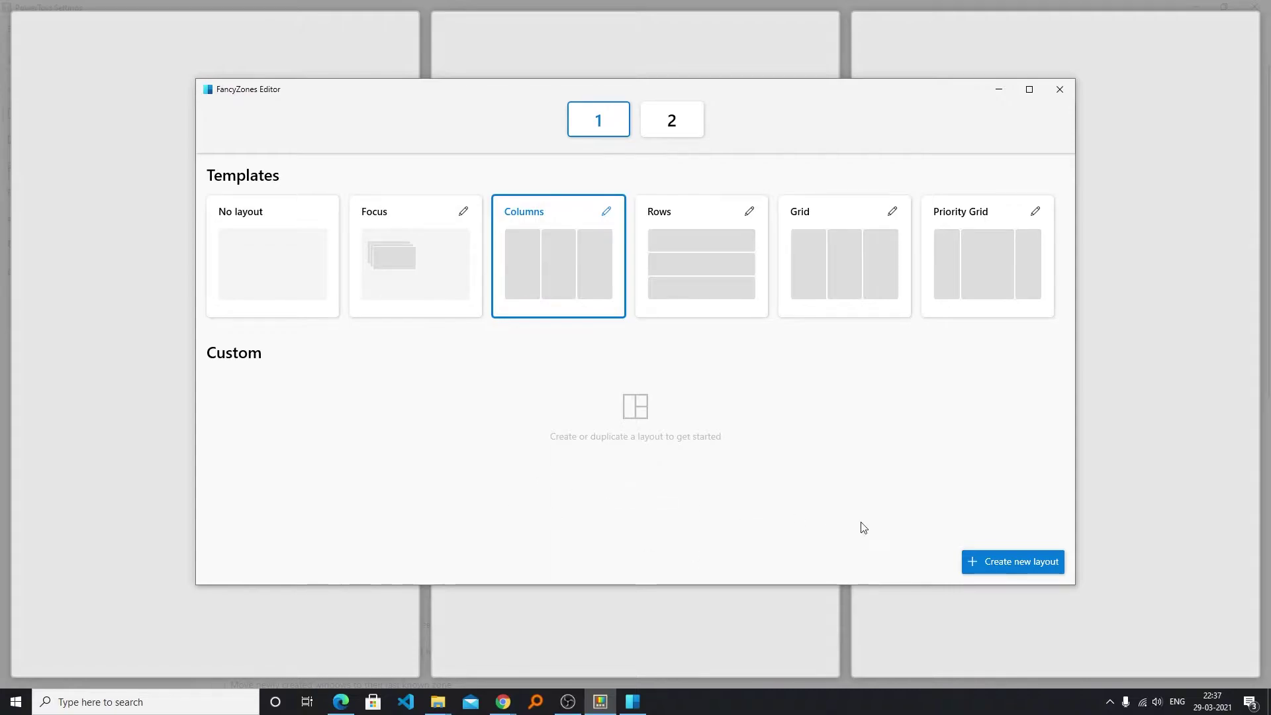
# View the layout types offered for a new layout, cancel its creation and choose the Focus template.
pyautogui.click(989, 561)
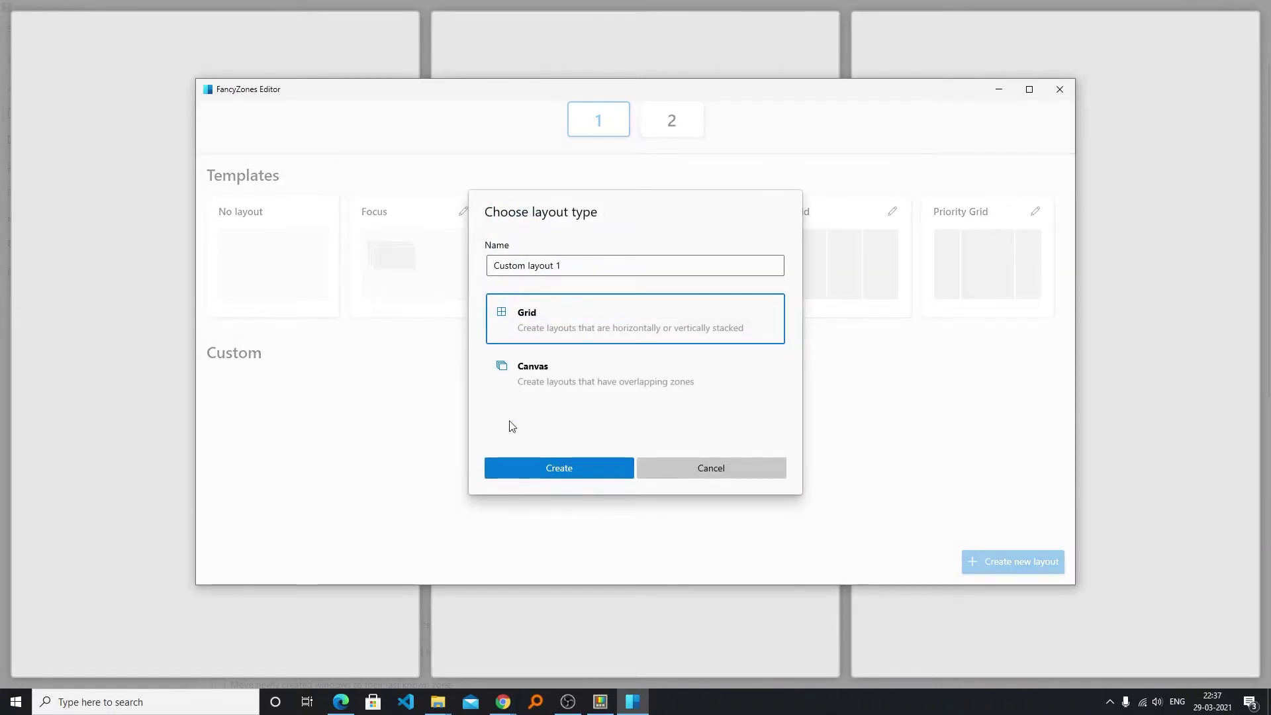
pyautogui.click(698, 474)
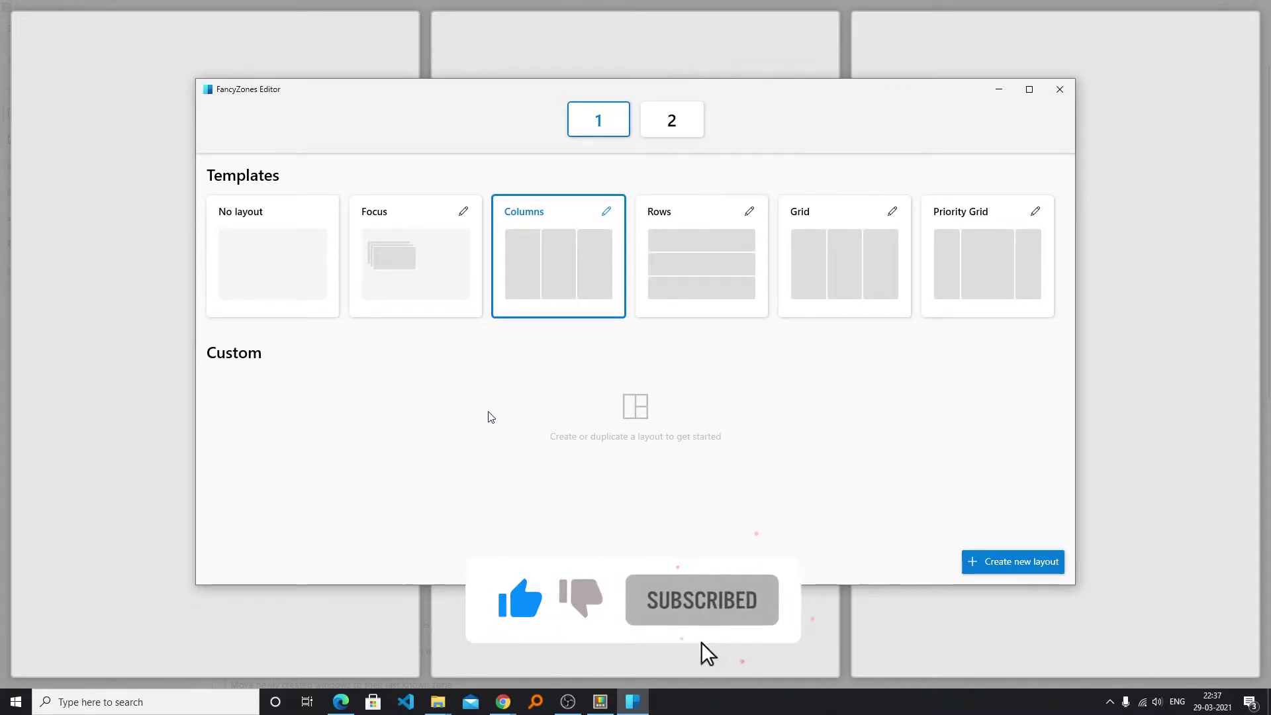
pyautogui.click(420, 251)
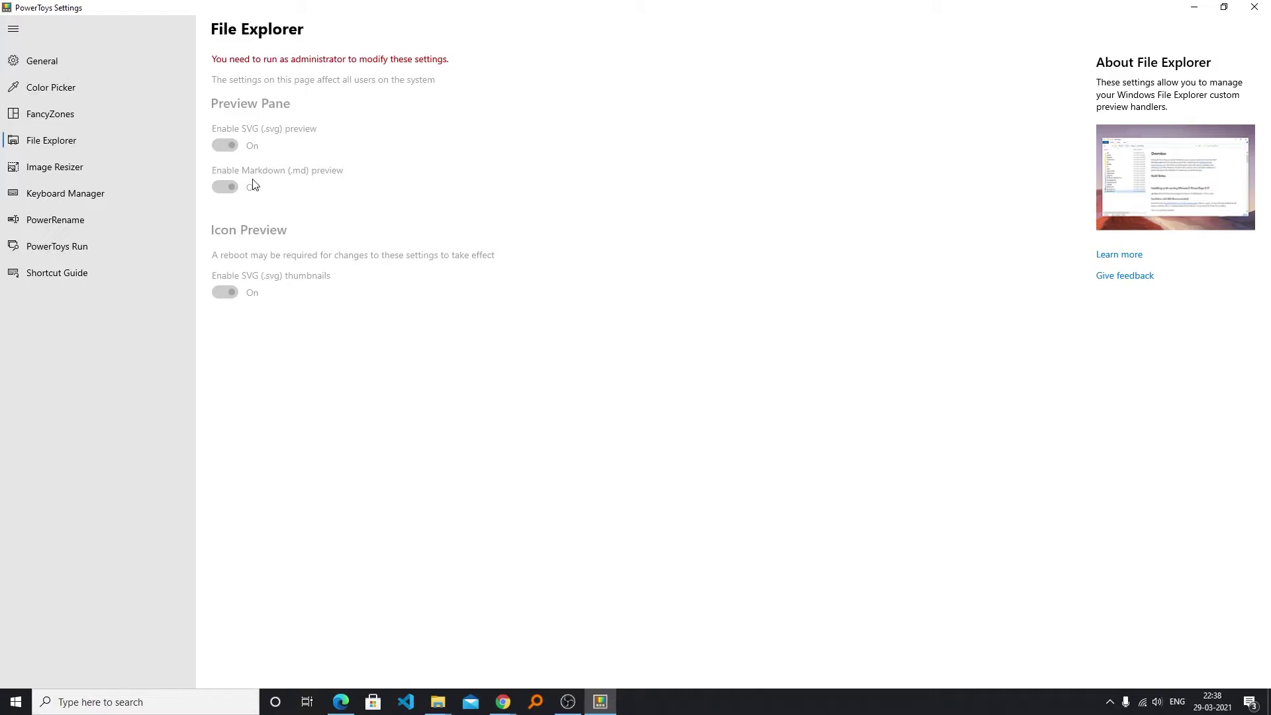
# Add a new image size named "example" in the Image Resizer settings and view its fit options.
pyautogui.press('Down')
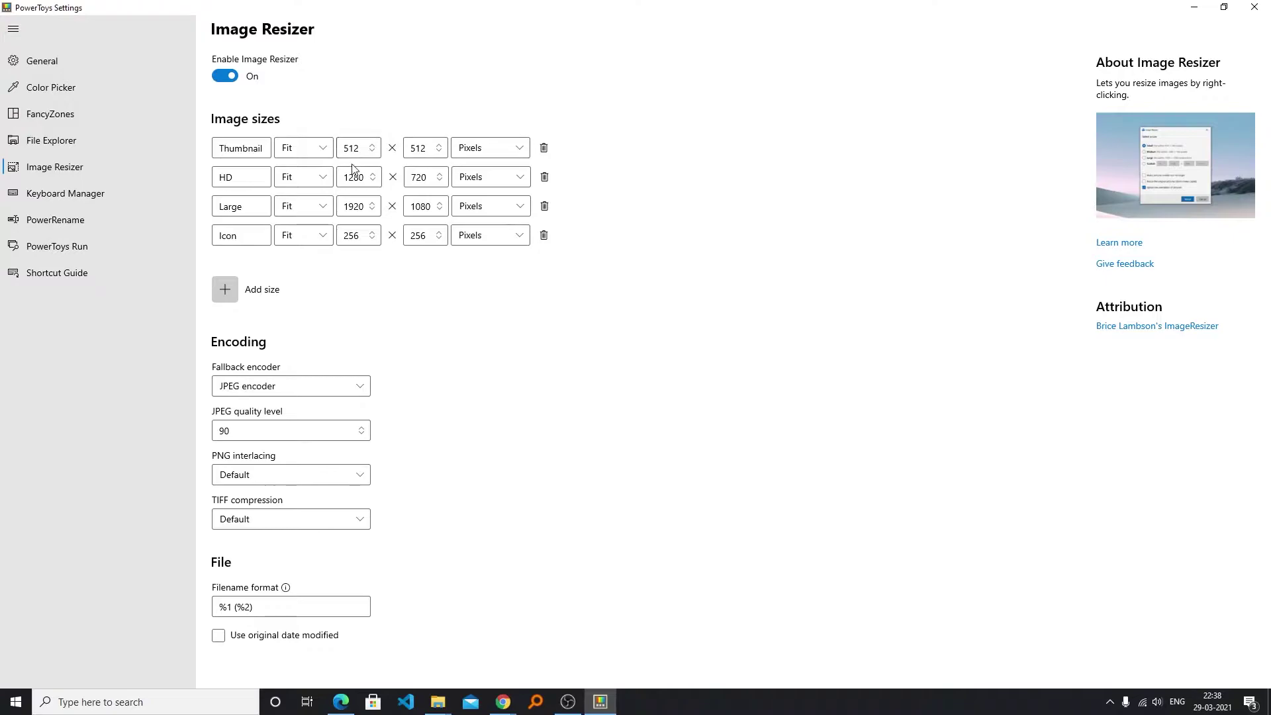
pyautogui.click(321, 291)
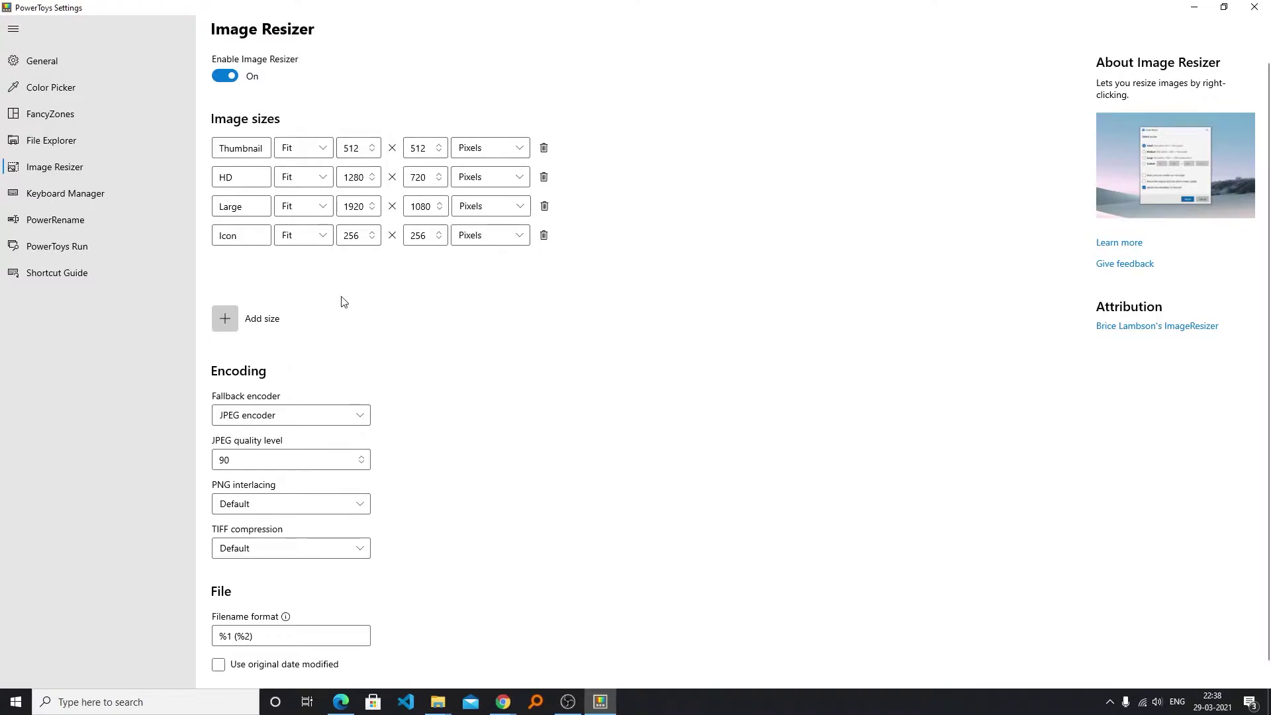
pyautogui.click(257, 265)
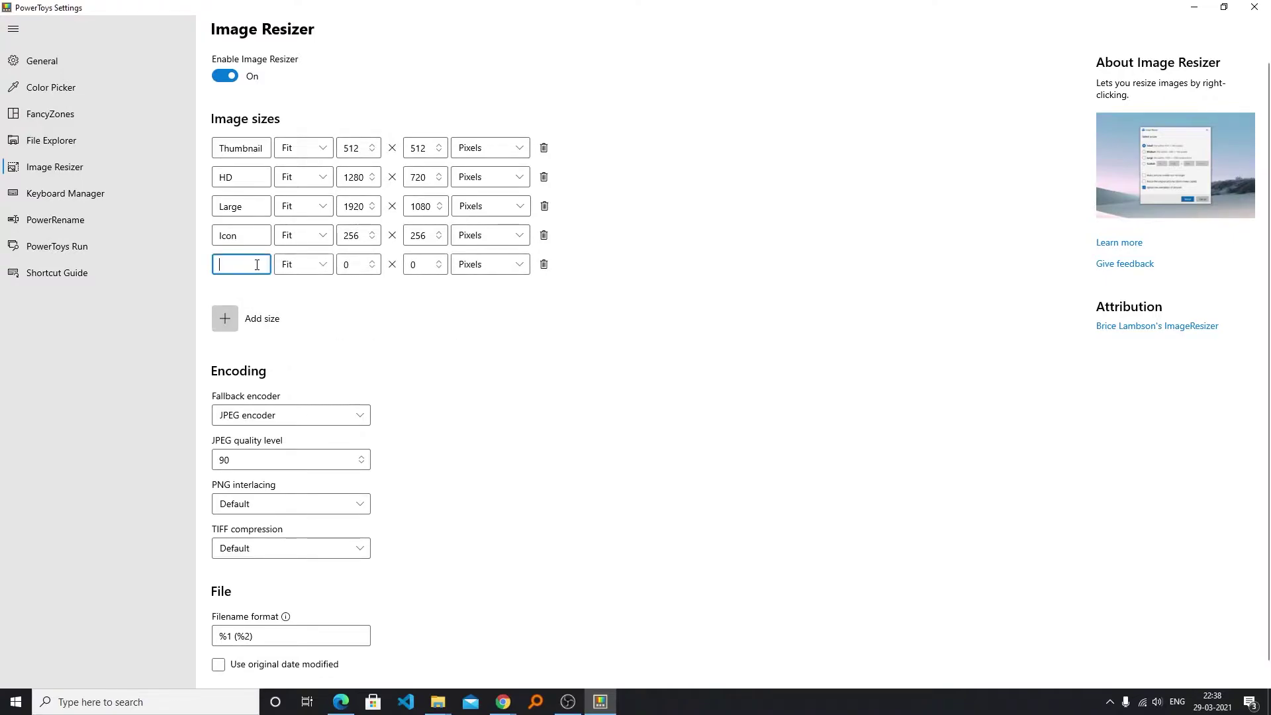
pyautogui.write('example')
pyautogui.click(303, 264)
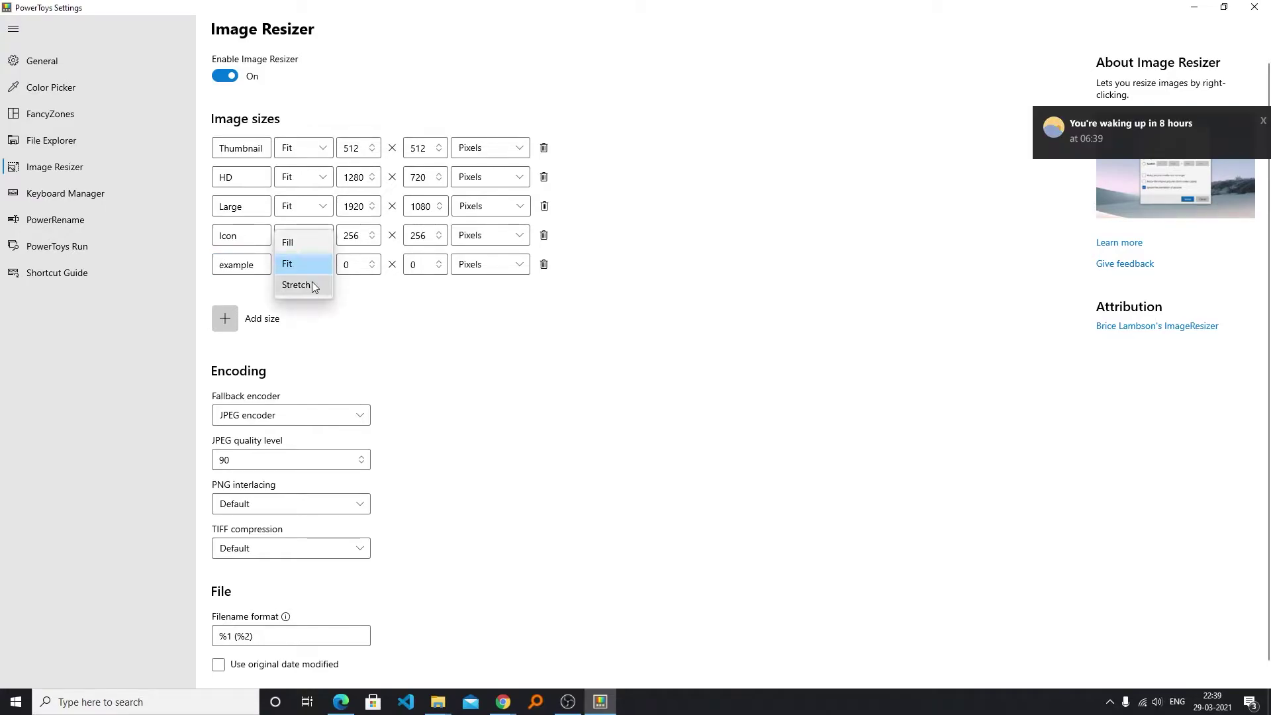
pyautogui.click(396, 290)
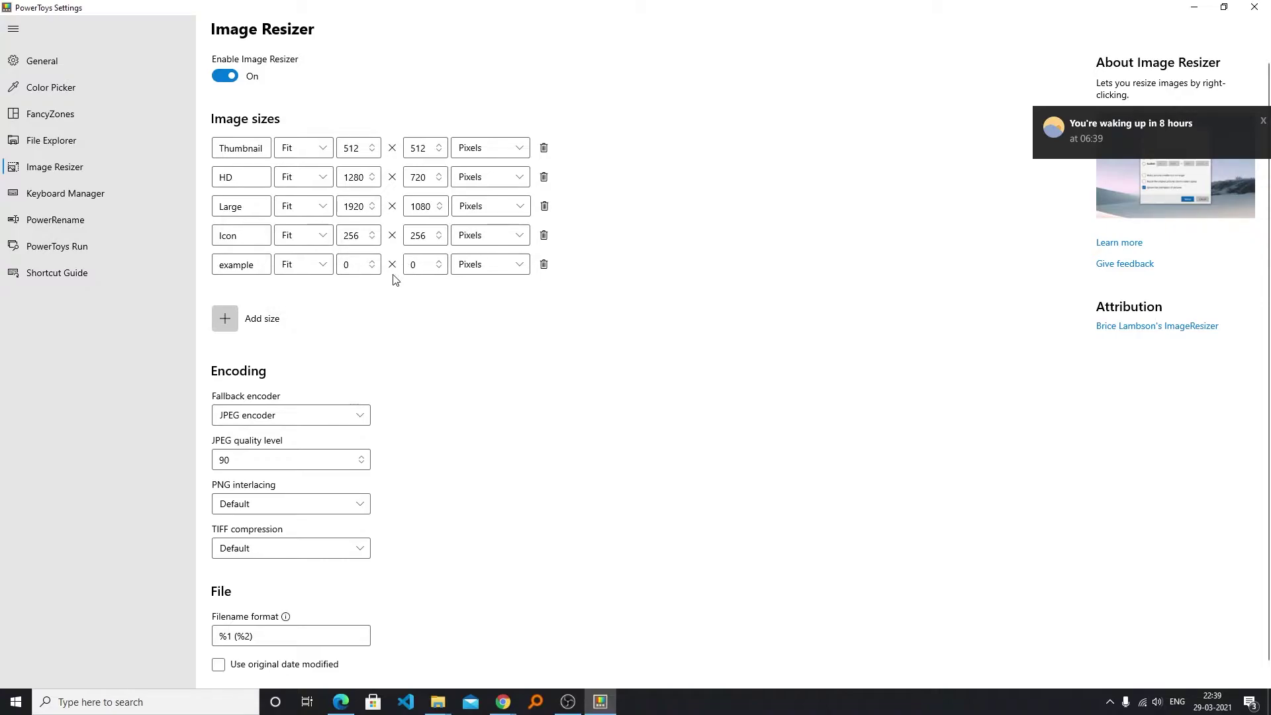
# View the TIFF compression choices in the Image Resizer encoding settings.
pyautogui.scroll(-1, 457, 424)
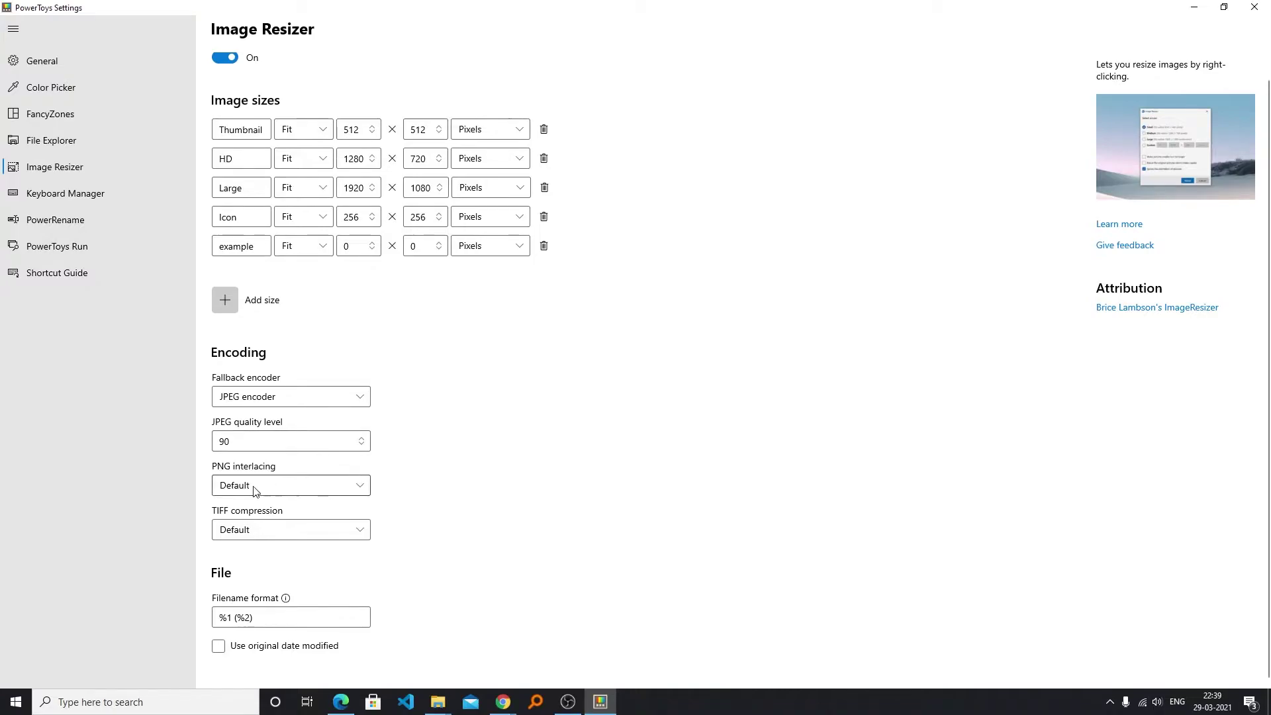
pyautogui.click(315, 523)
pyautogui.click(477, 528)
# Open the Keyboard Manager settings and add a key remapping with F1 as the key to change.
pyautogui.click(96, 196)
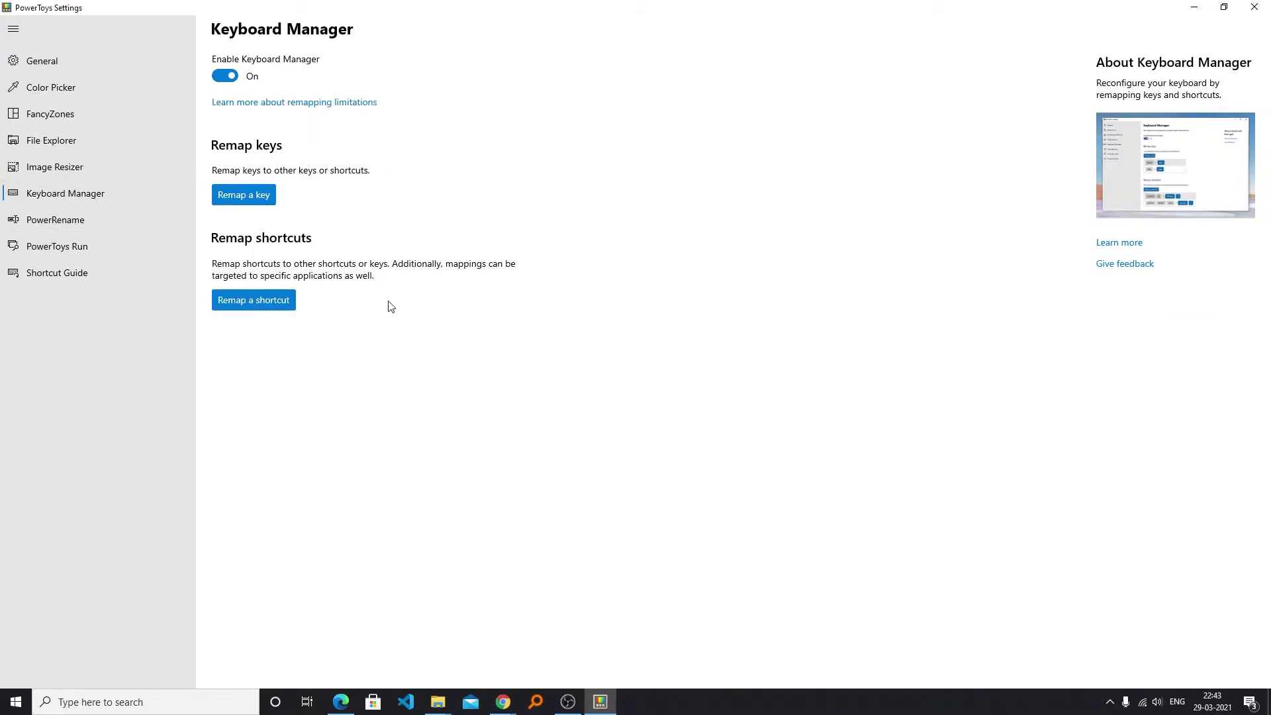
pyautogui.click(243, 194)
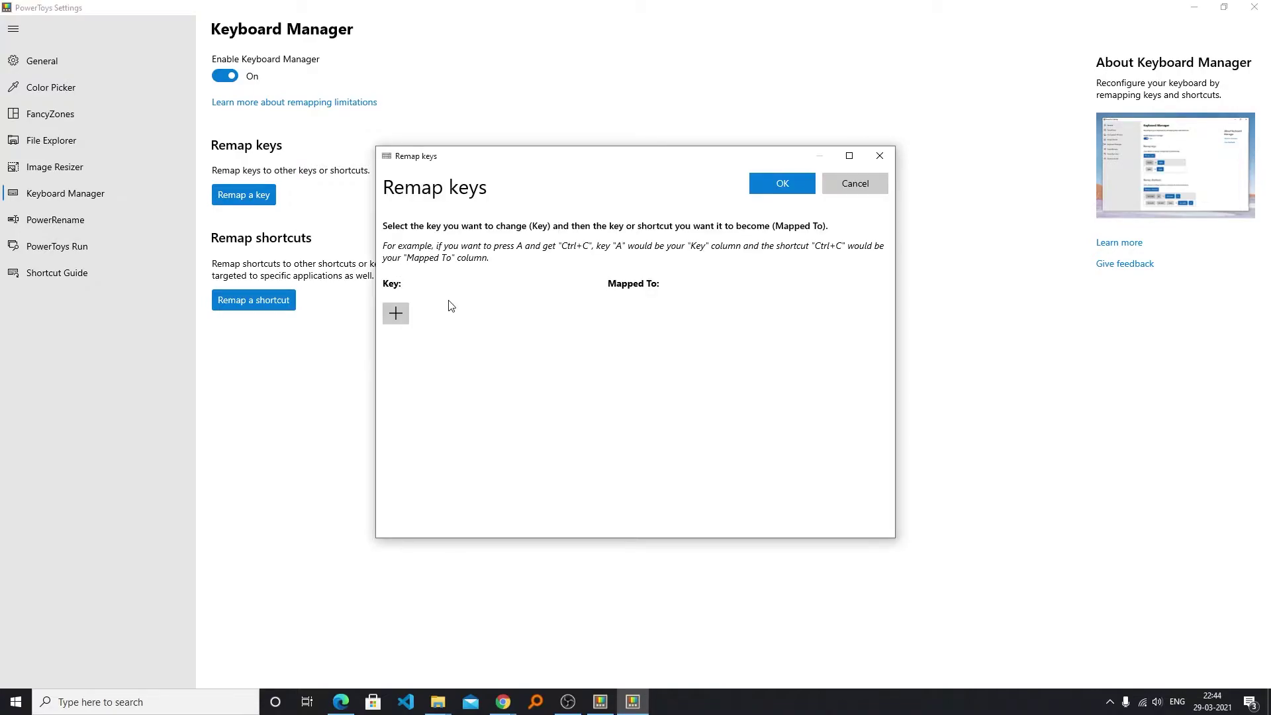
pyautogui.click(395, 313)
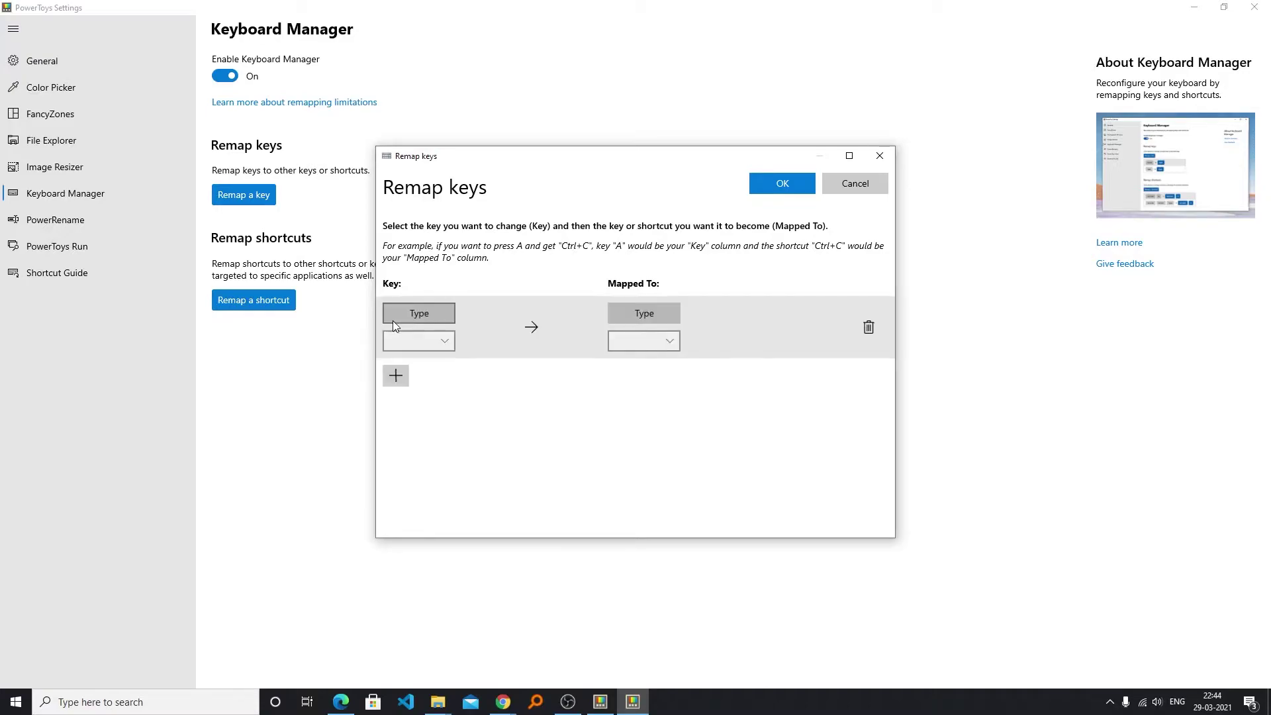
pyautogui.click(431, 341)
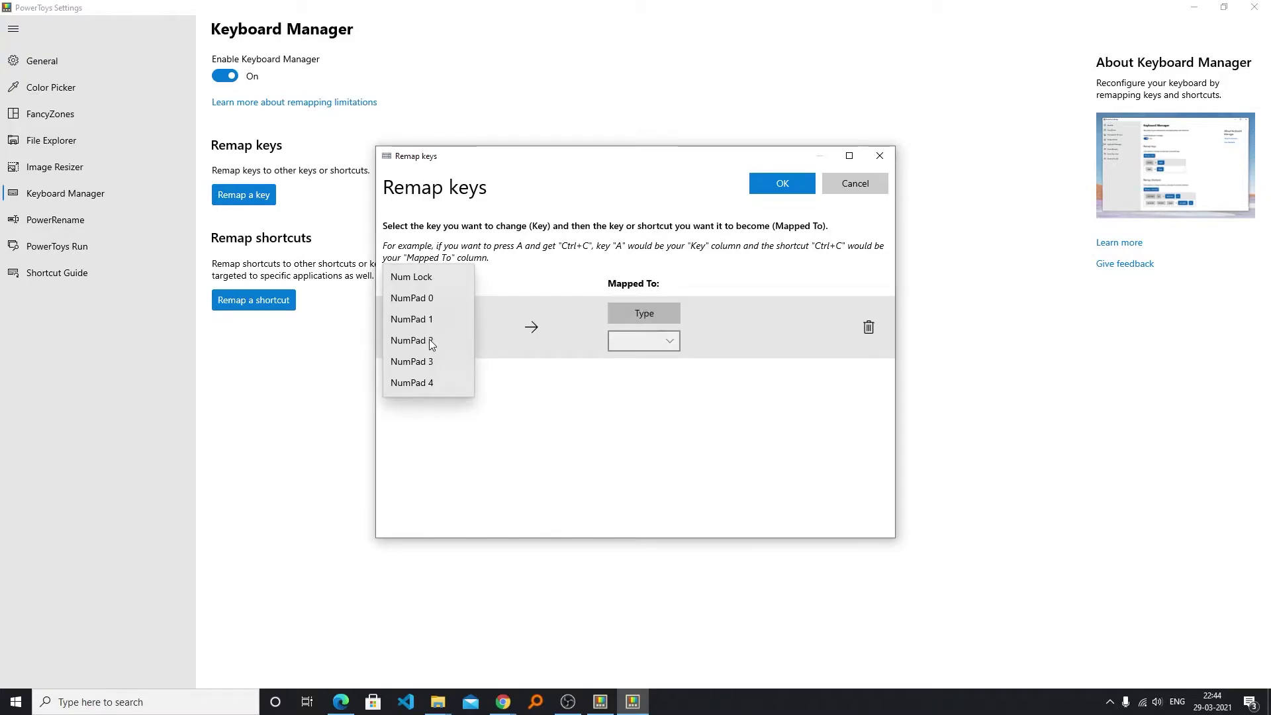
pyautogui.click(419, 313)
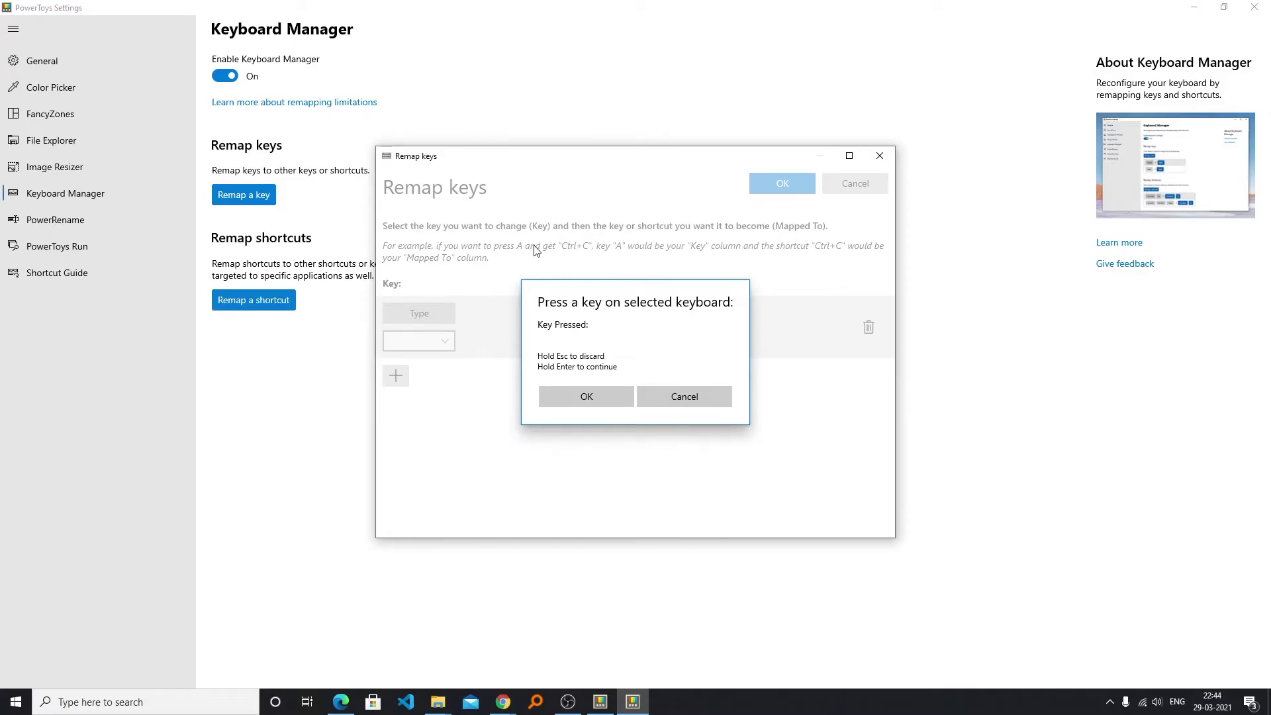
pyautogui.press('F1')
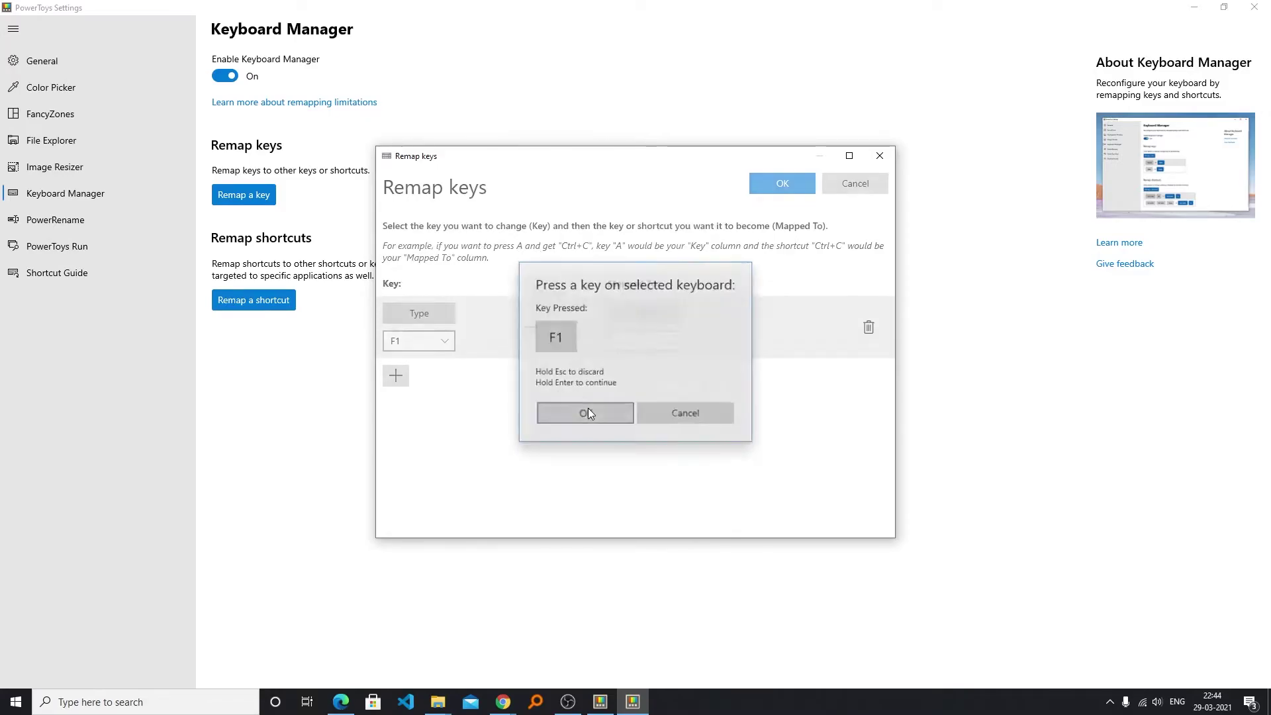
pyautogui.click(587, 400)
# Map F1 to the shortcut Ctrl (Left) + C and apply the key remapping.
pyautogui.click(634, 311)
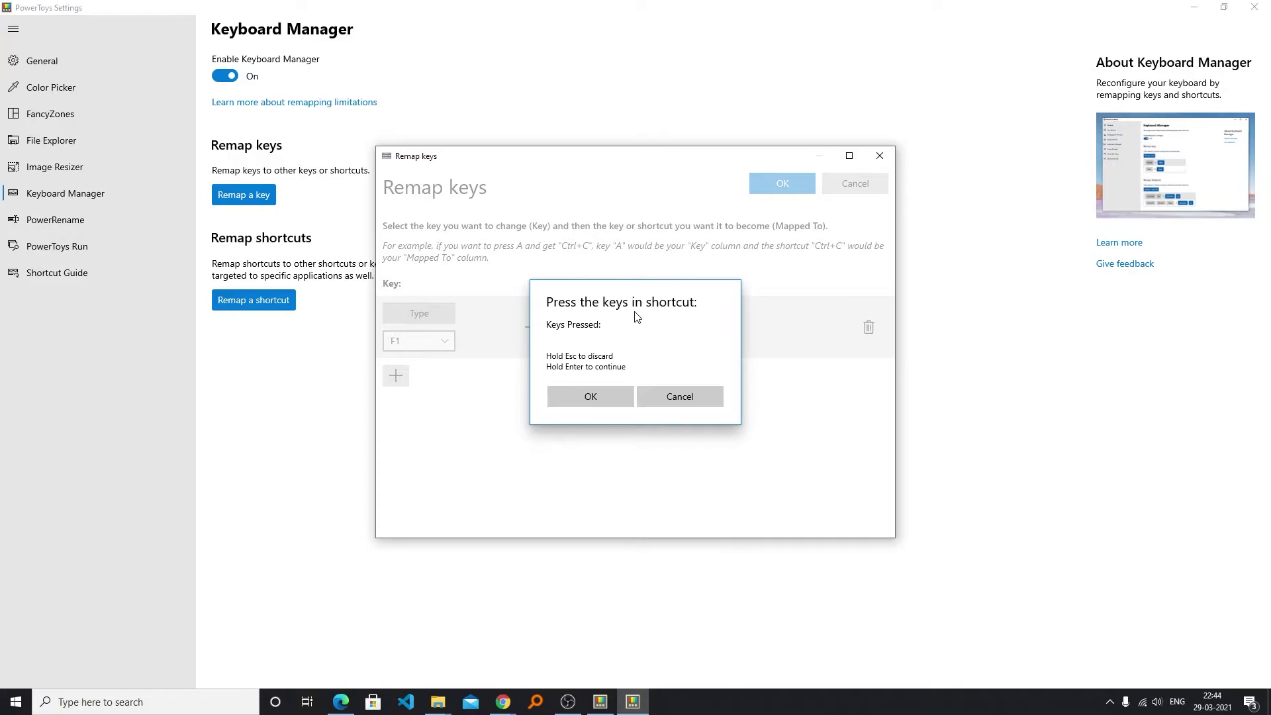
pyautogui.hotkey('ctrl', 'c')
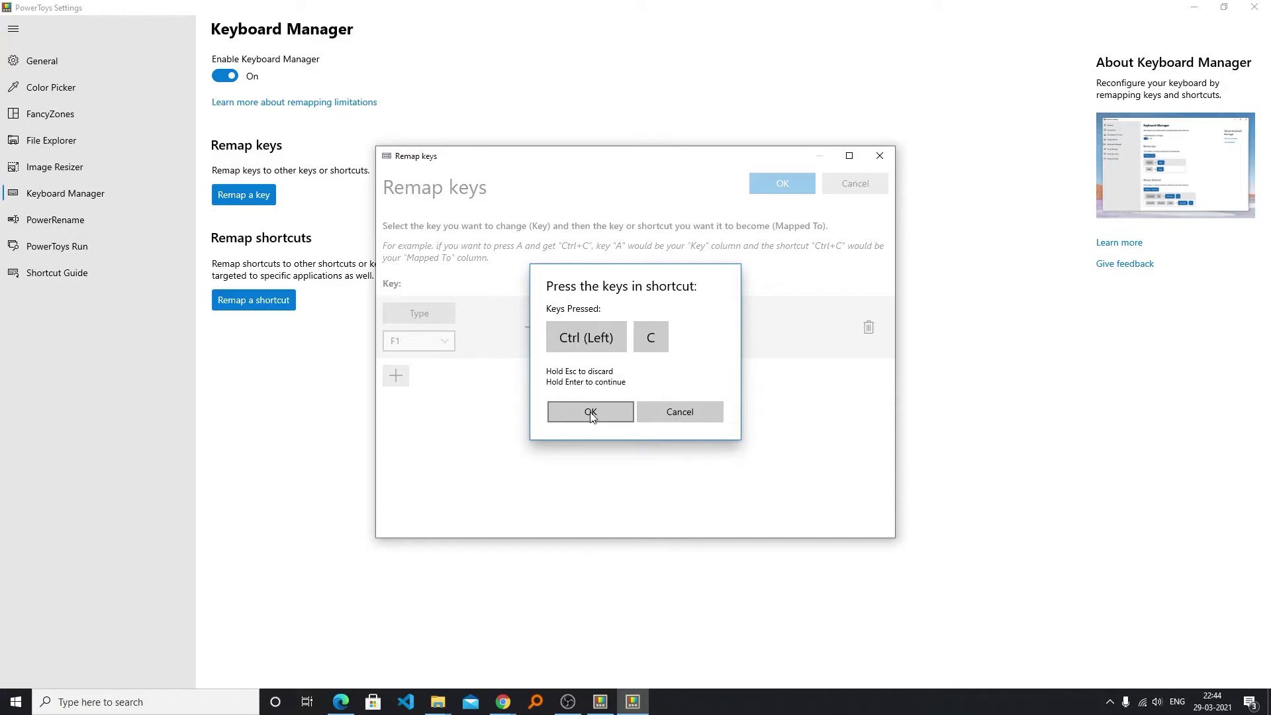
pyautogui.click(591, 412)
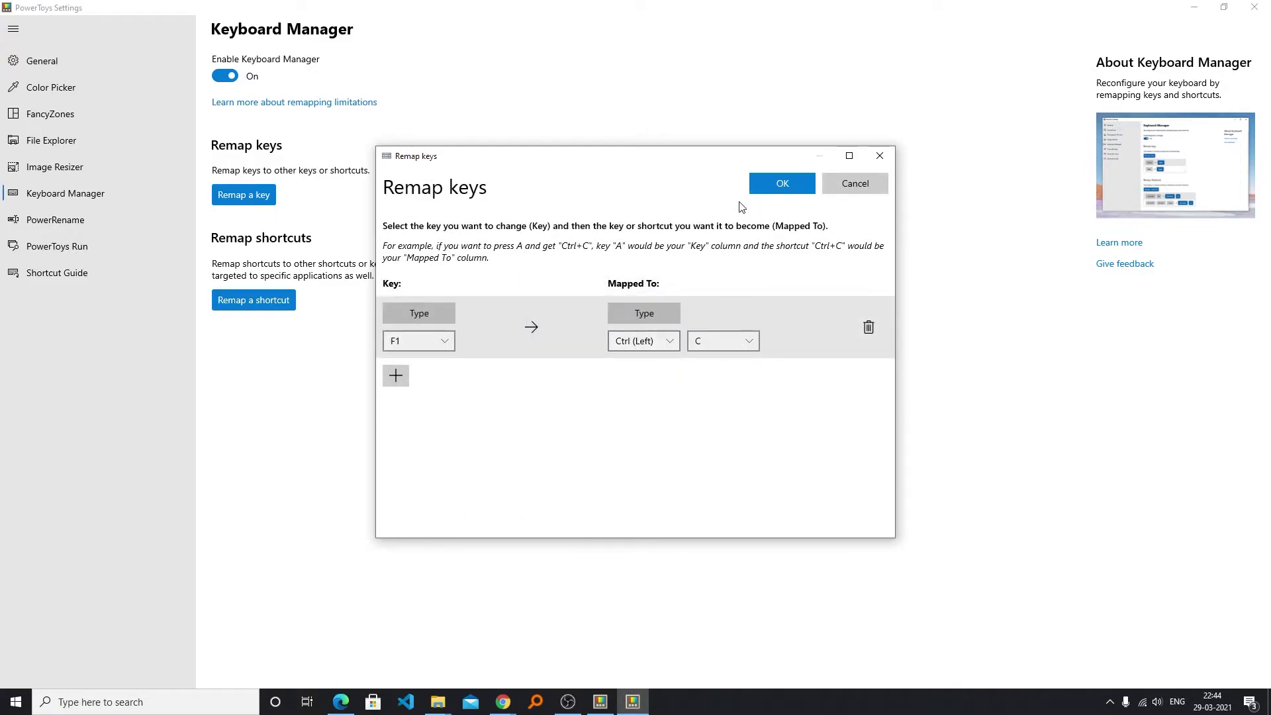
pyautogui.click(784, 180)
pyautogui.click(593, 387)
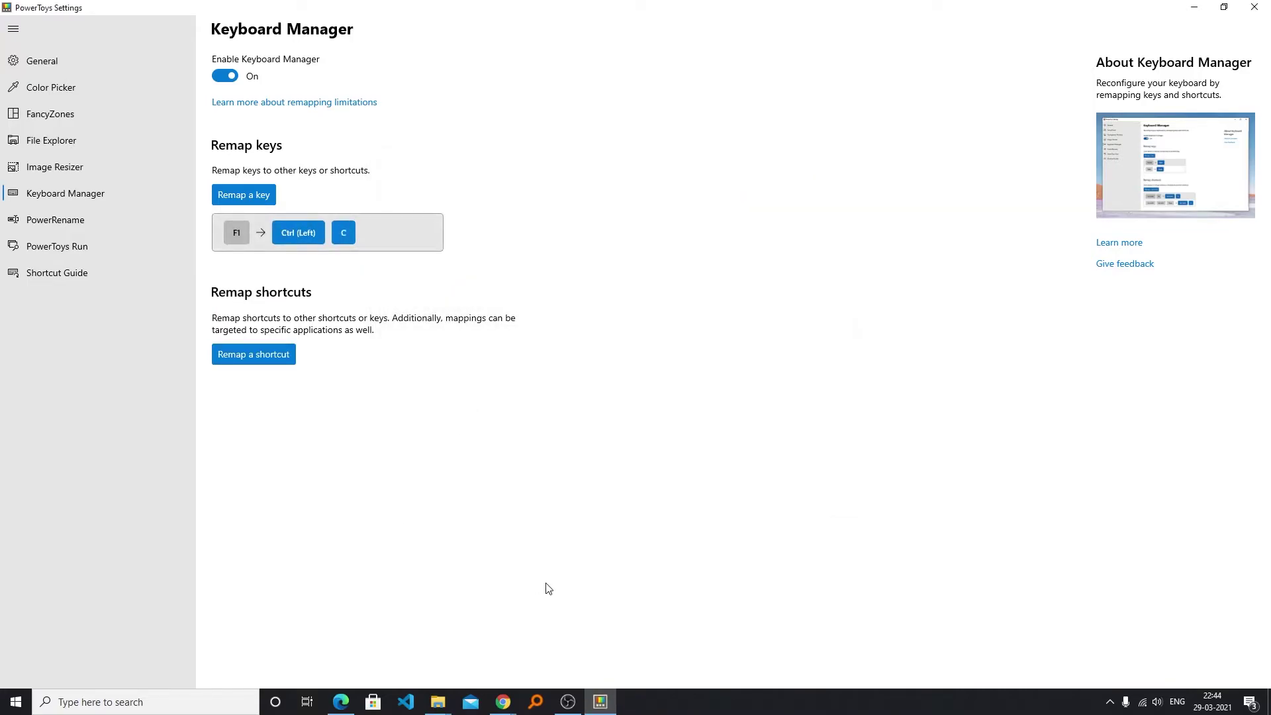
# Open Notepad and enter the line "this is a example text".
pyautogui.click(69, 705)
pyautogui.write('not')
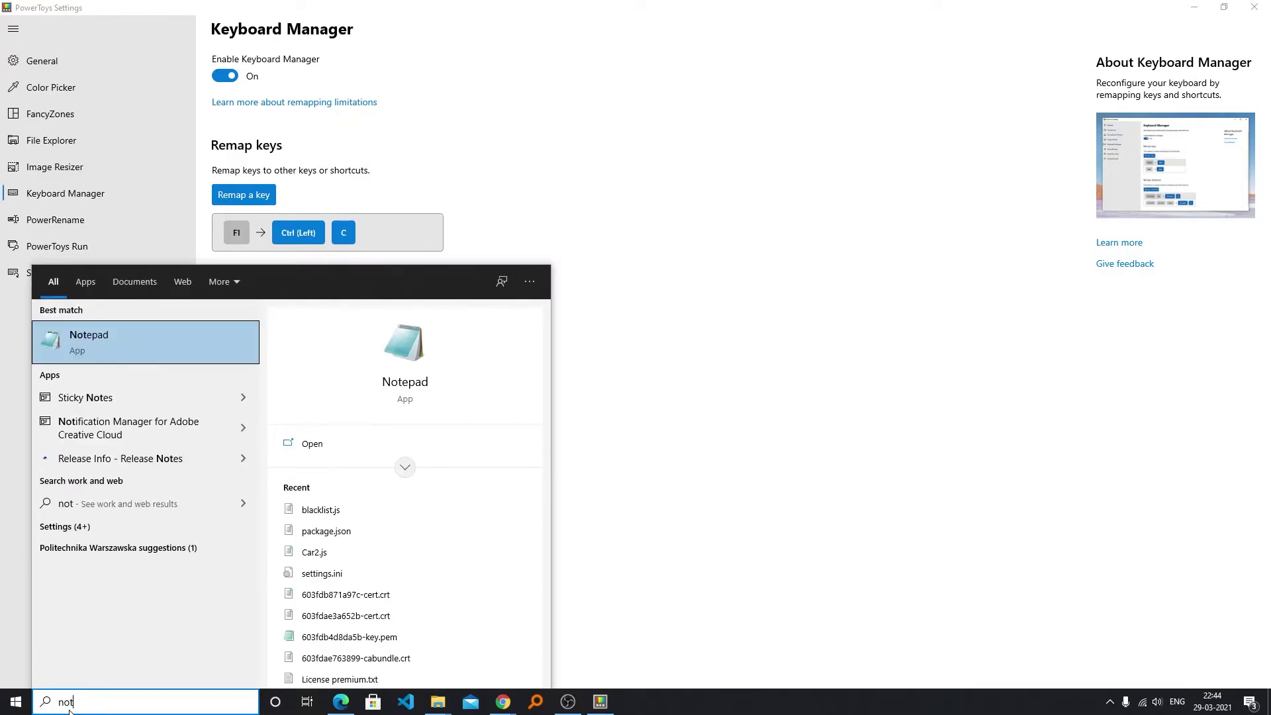
pyautogui.press('Return')
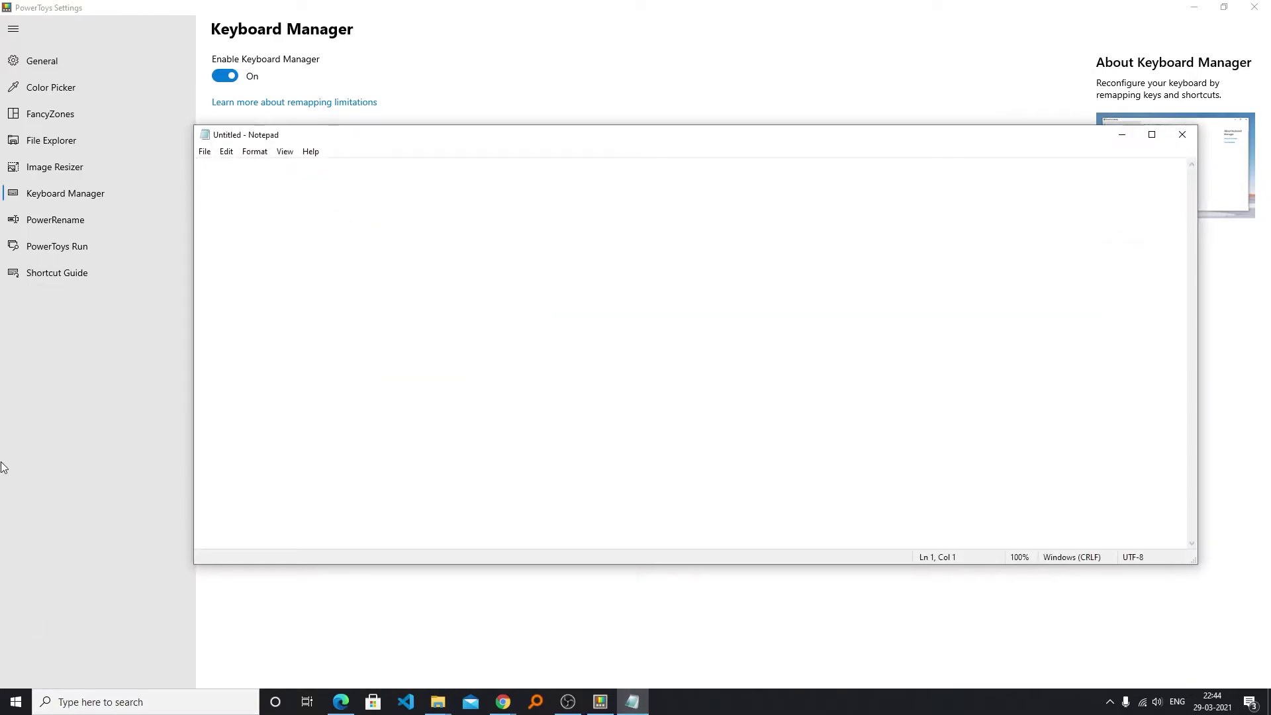
pyautogui.write('this is a example text')
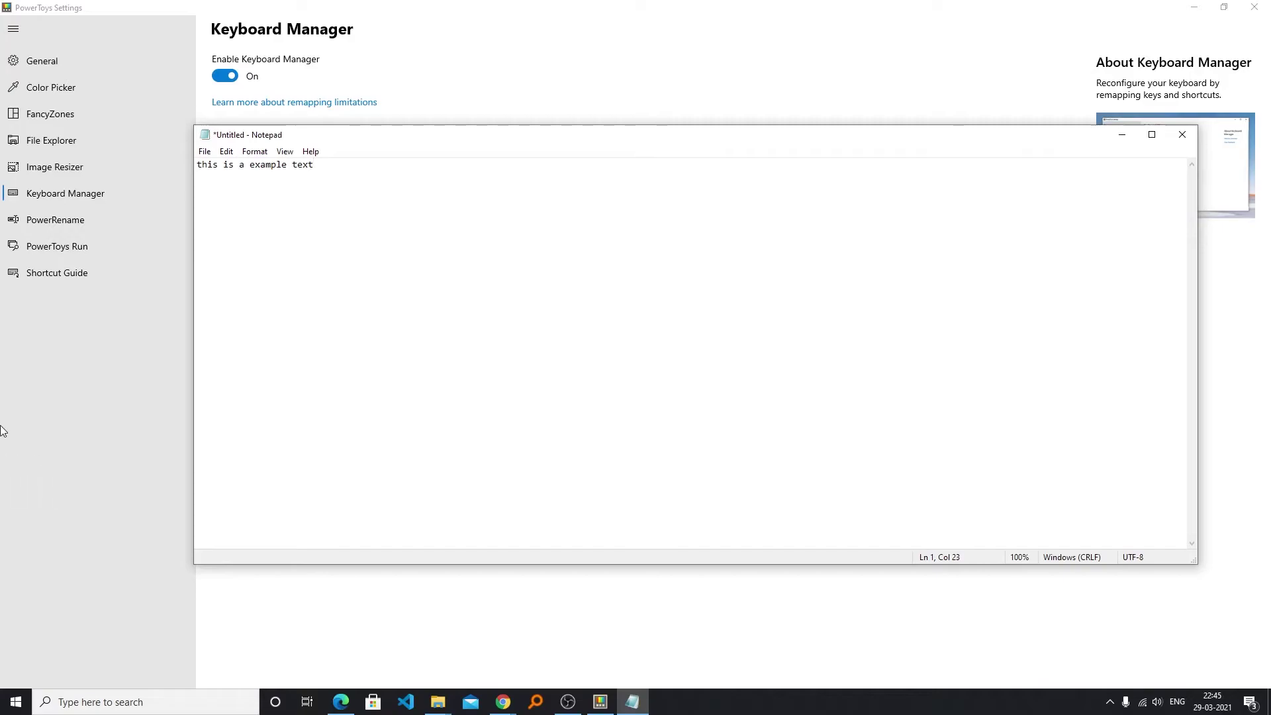
# Copy the whole example line in Notepad using the remapped F1 and paste it on a new second line.
pyautogui.keyDown('shift'); pyautogui.click(196, 164); pyautogui.keyUp('shift')
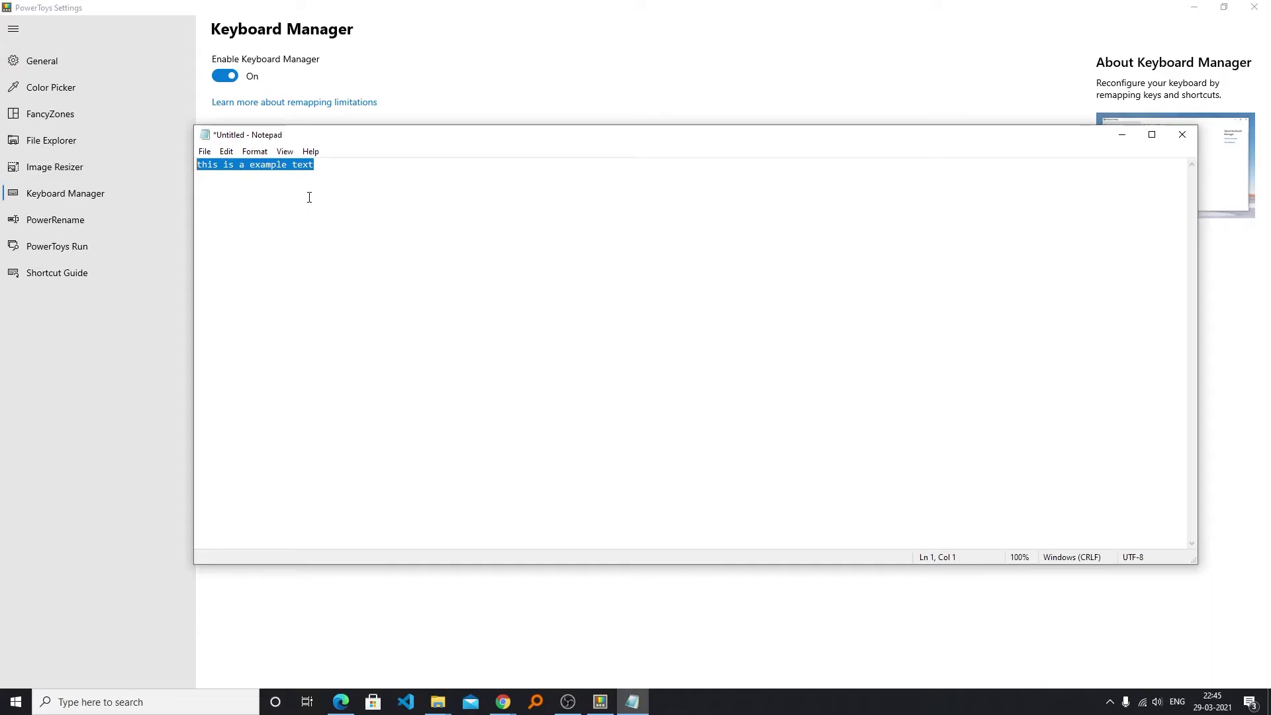
pyautogui.click(344, 159)
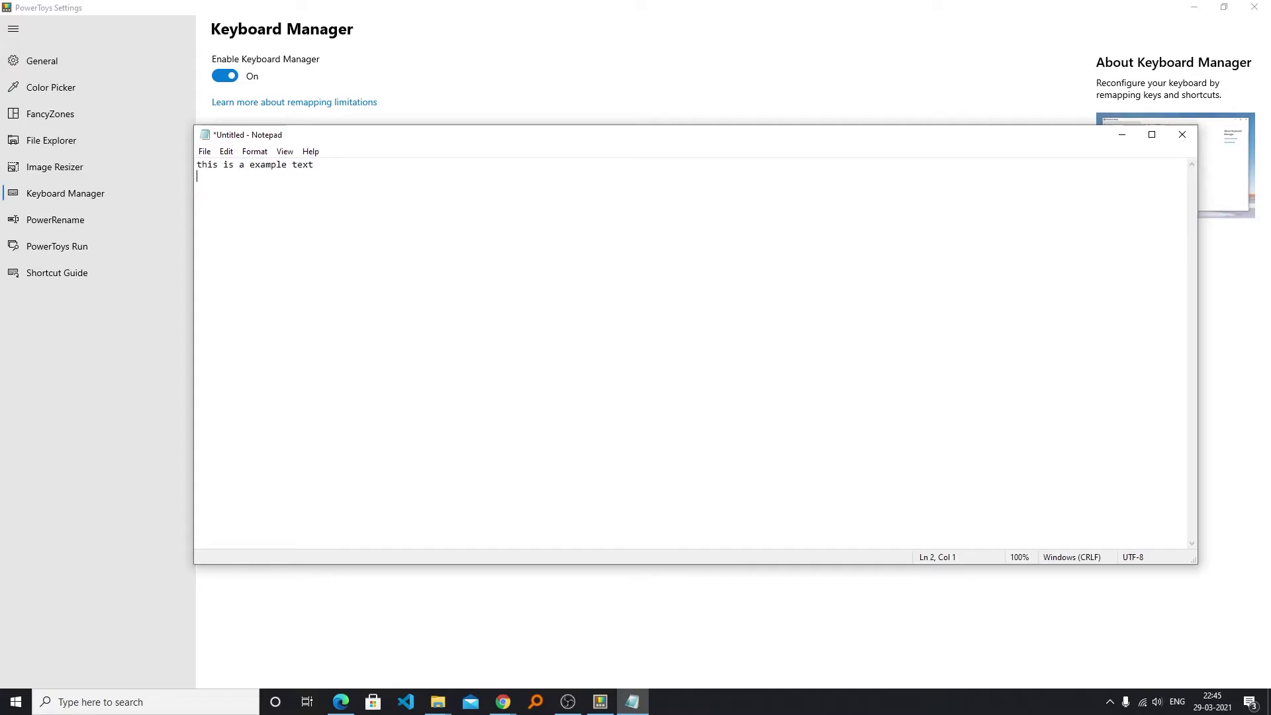
pyautogui.hotkey('ctrl', 'v')
# Return to PowerToys Settings and view the key-capture prompts for the original and mapped shortcut in a new shortcut remapping.
pyautogui.click(1266, 185)
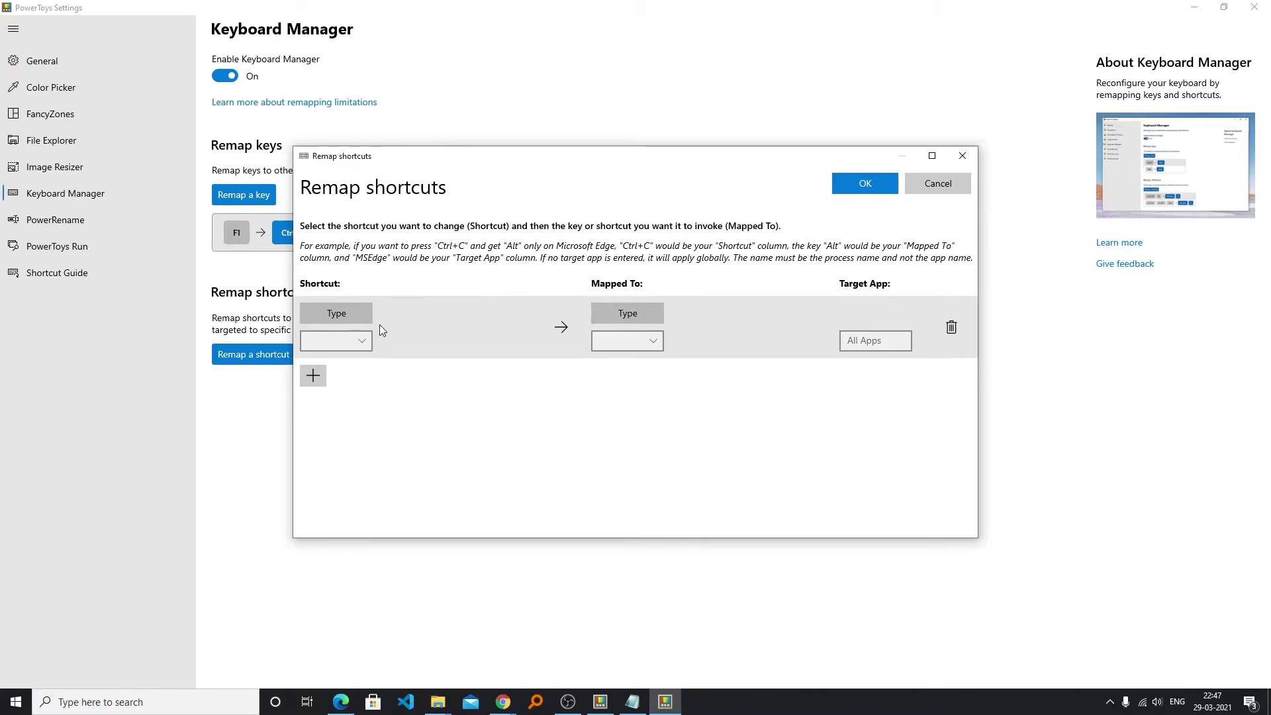
pyautogui.click(333, 318)
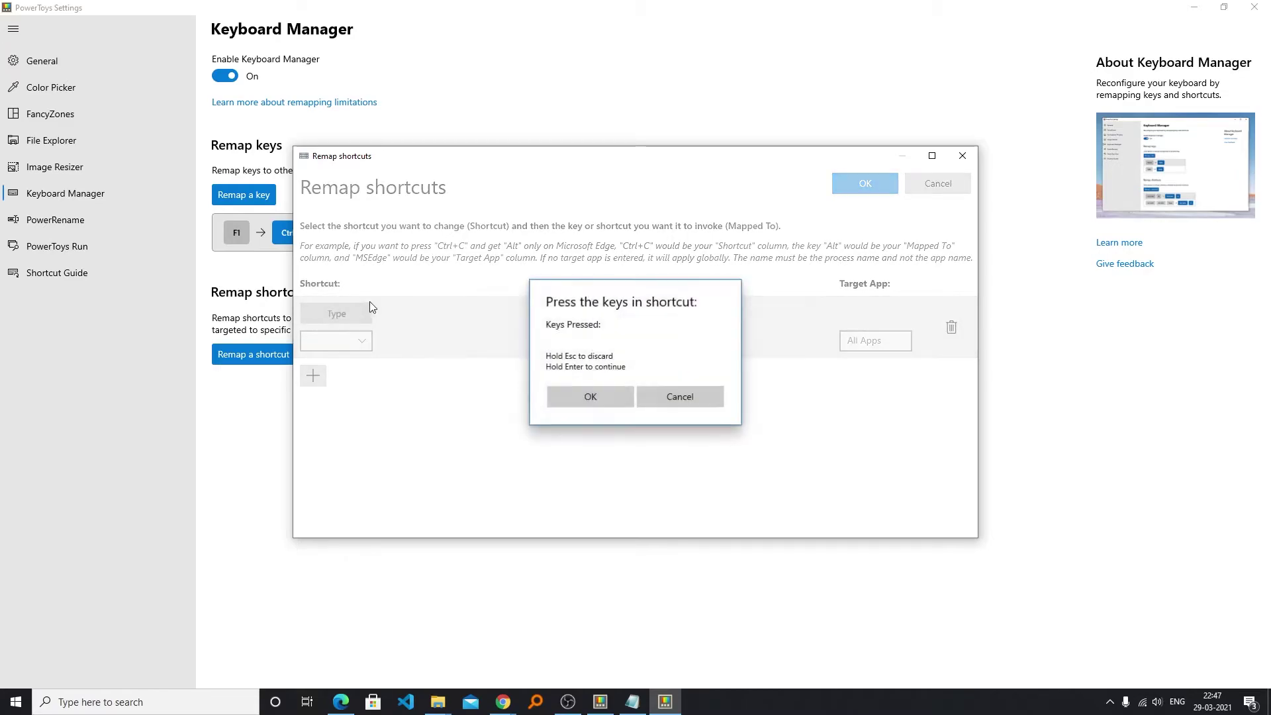
pyautogui.click(620, 400)
pyautogui.click(634, 312)
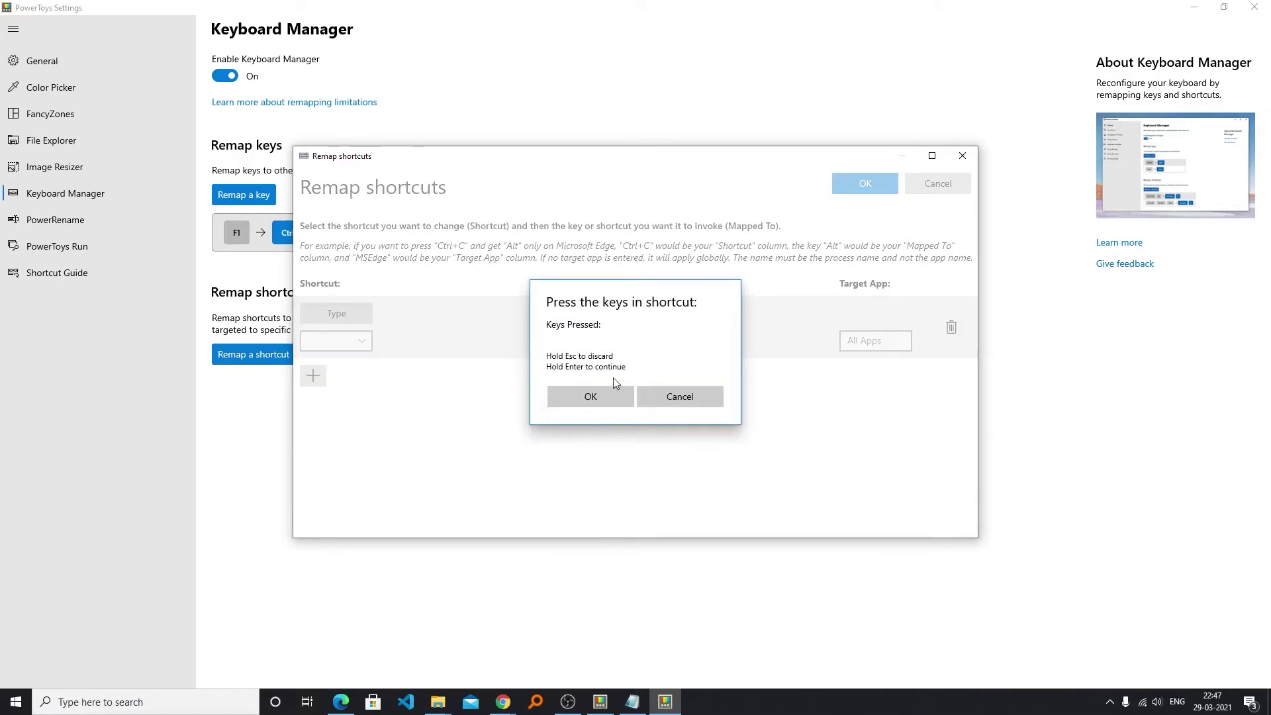
pyautogui.click(678, 391)
# Set the target app of the new shortcut remapping to MSEdge.
pyautogui.click(895, 338)
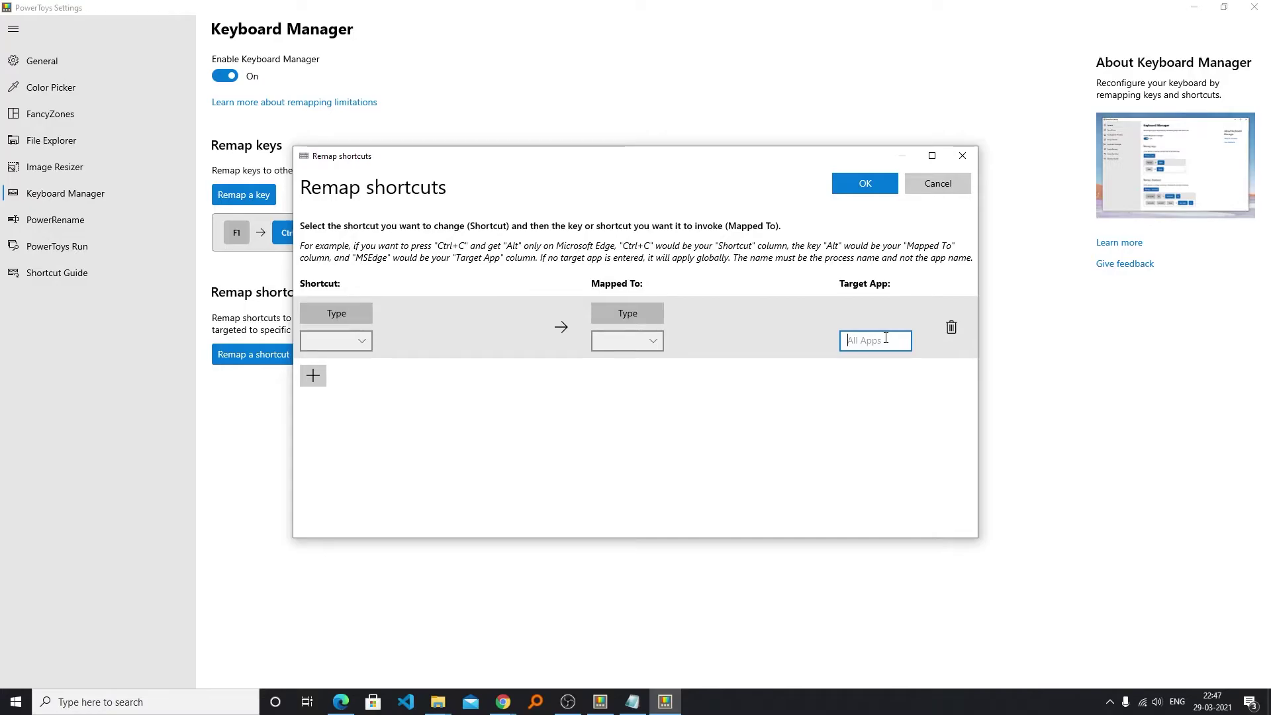
pyautogui.write('m')
pyautogui.press('BackSpace')
pyautogui.write('MSEdge')
pyautogui.click(849, 368)
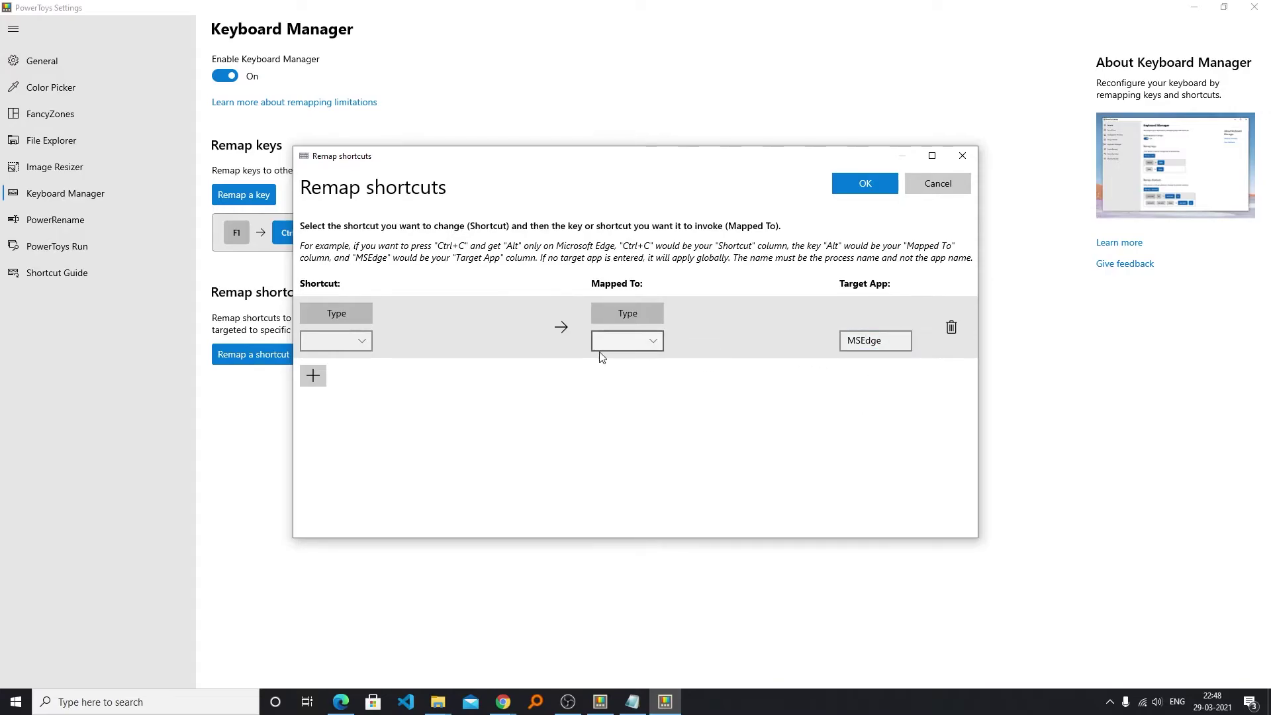
# Clear the target app of the shortcut remapping and close the Remap shortcuts dialog without saving.
pyautogui.click(857, 349)
pyautogui.hotkey('ctrl', 'a')
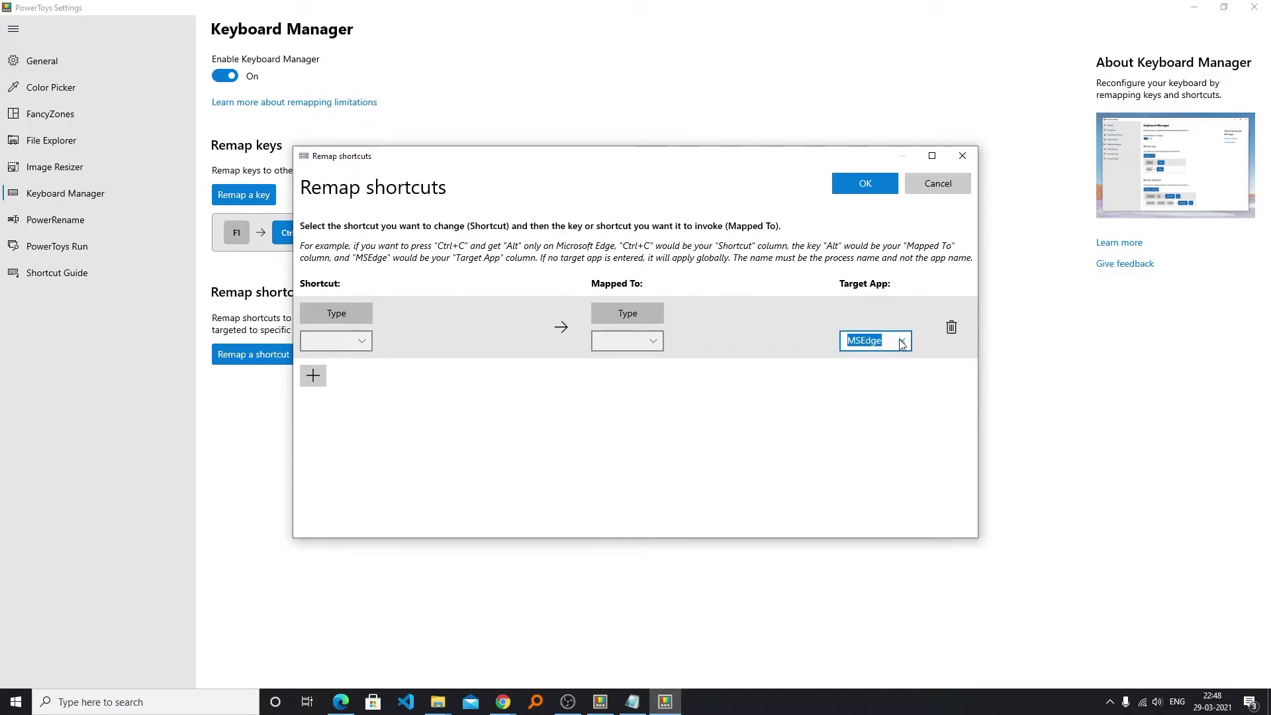
pyautogui.click(903, 341)
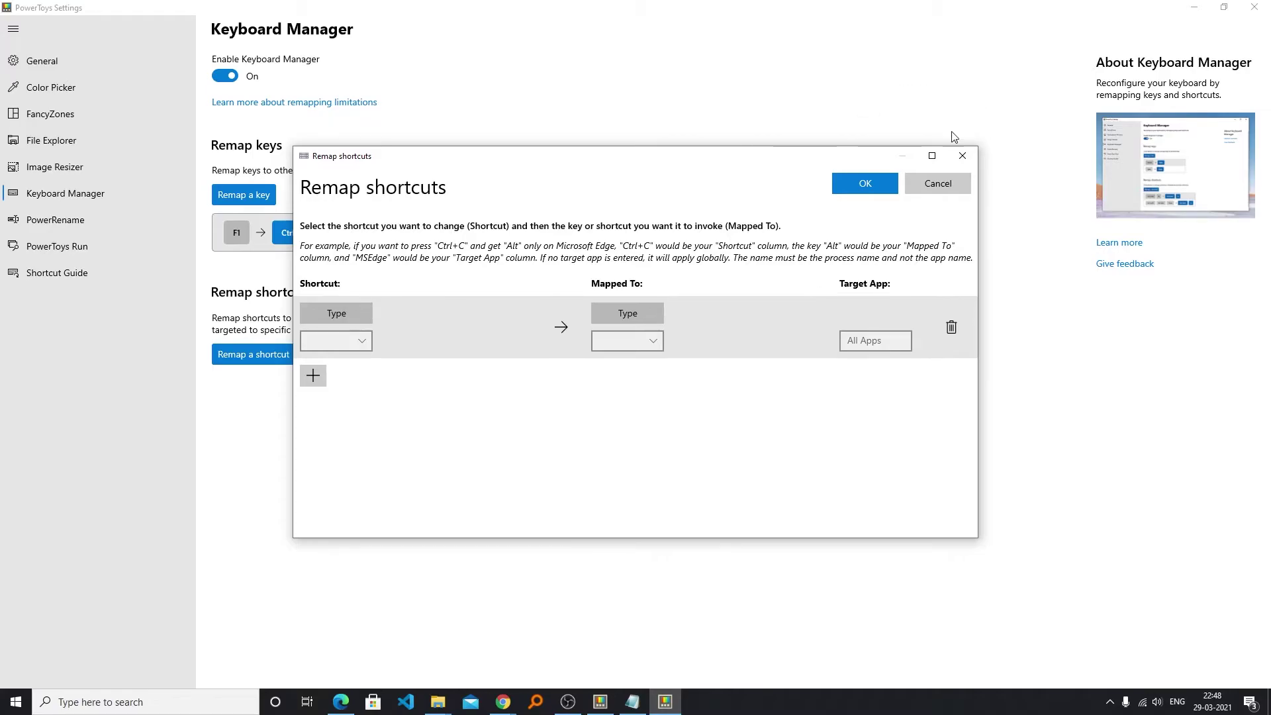
pyautogui.click(962, 156)
# Show the PowerRename settings, switch to File Explorer and open the file location of car-processed.glb.
pyautogui.click(92, 229)
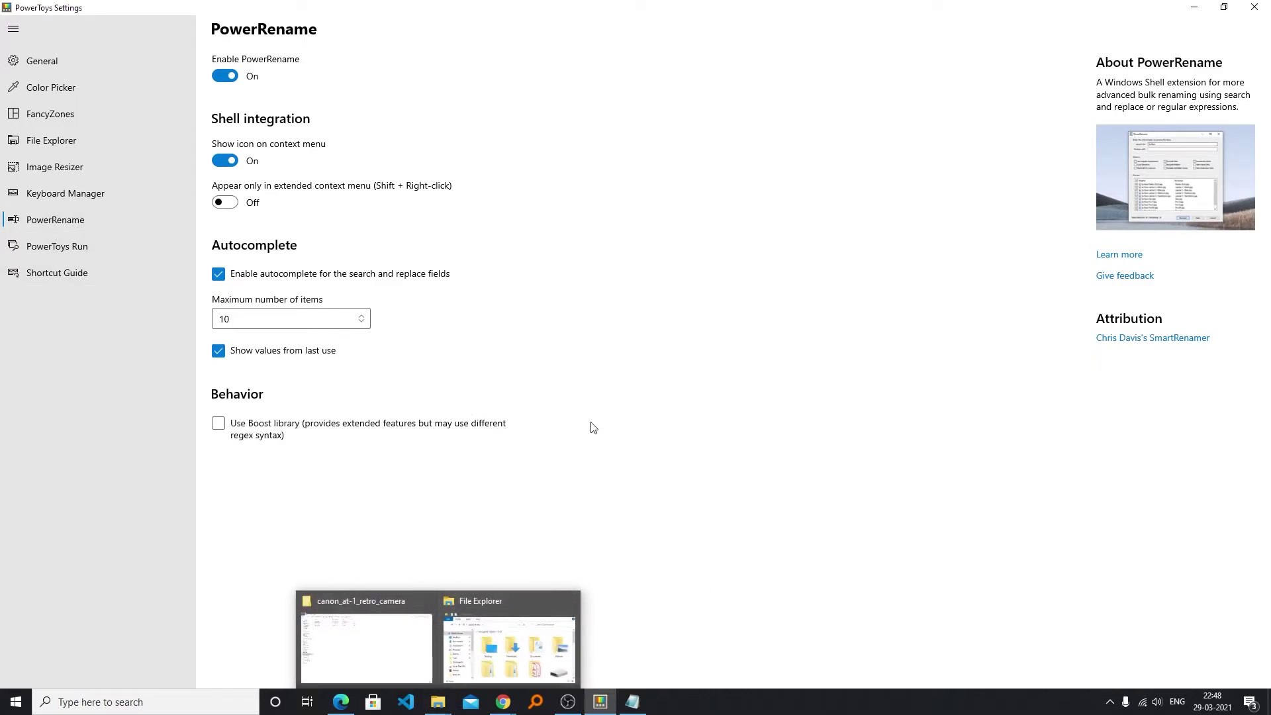
pyautogui.click(437, 701)
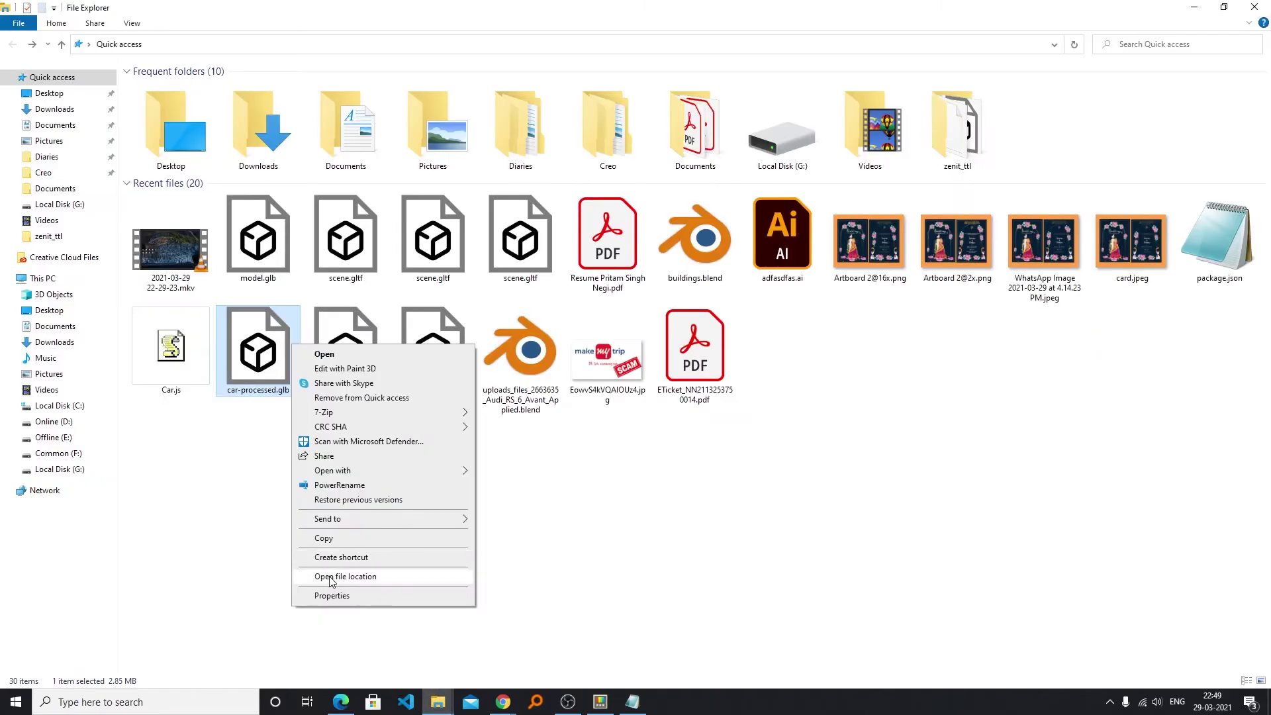
pyautogui.click(332, 580)
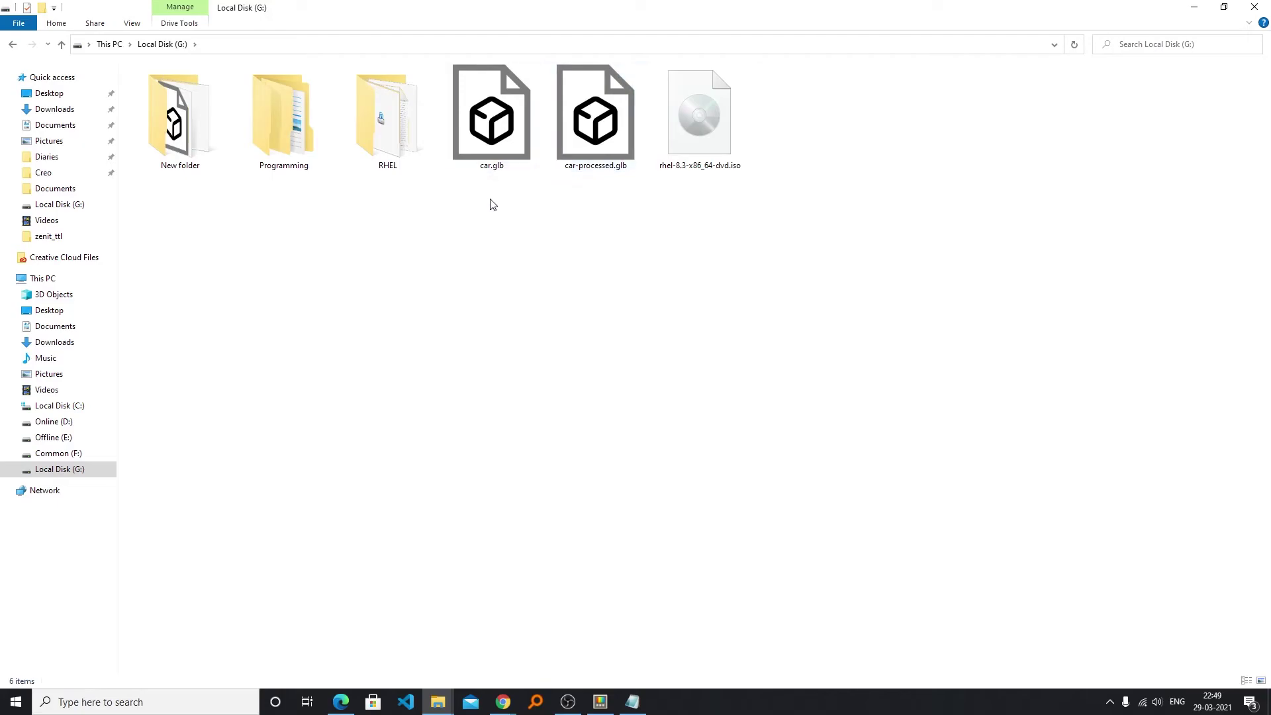
# Rename car.glb and car-processed.glb together with PowerRename, replacing "car" with "1car".
pyautogui.moveTo(641, 222); pyautogui.dragTo(493, 106)
pyautogui.rightClick(494, 106)
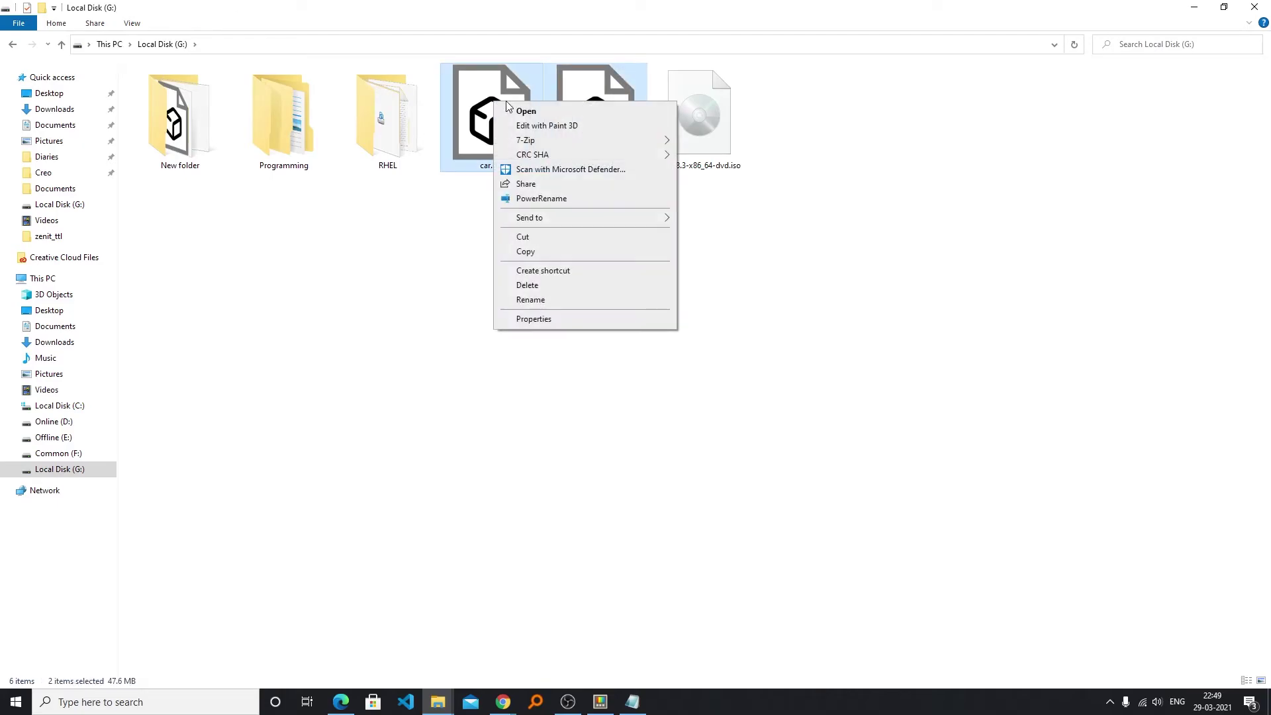
pyautogui.click(561, 202)
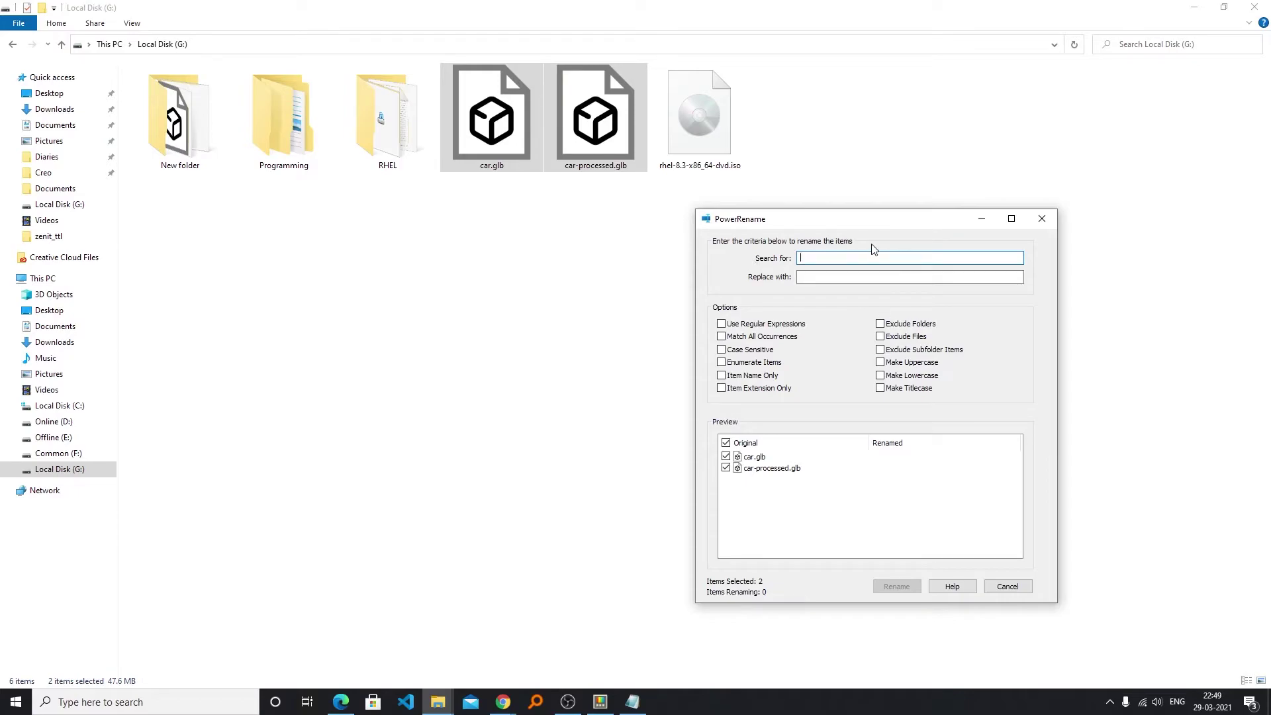
pyautogui.write('car')
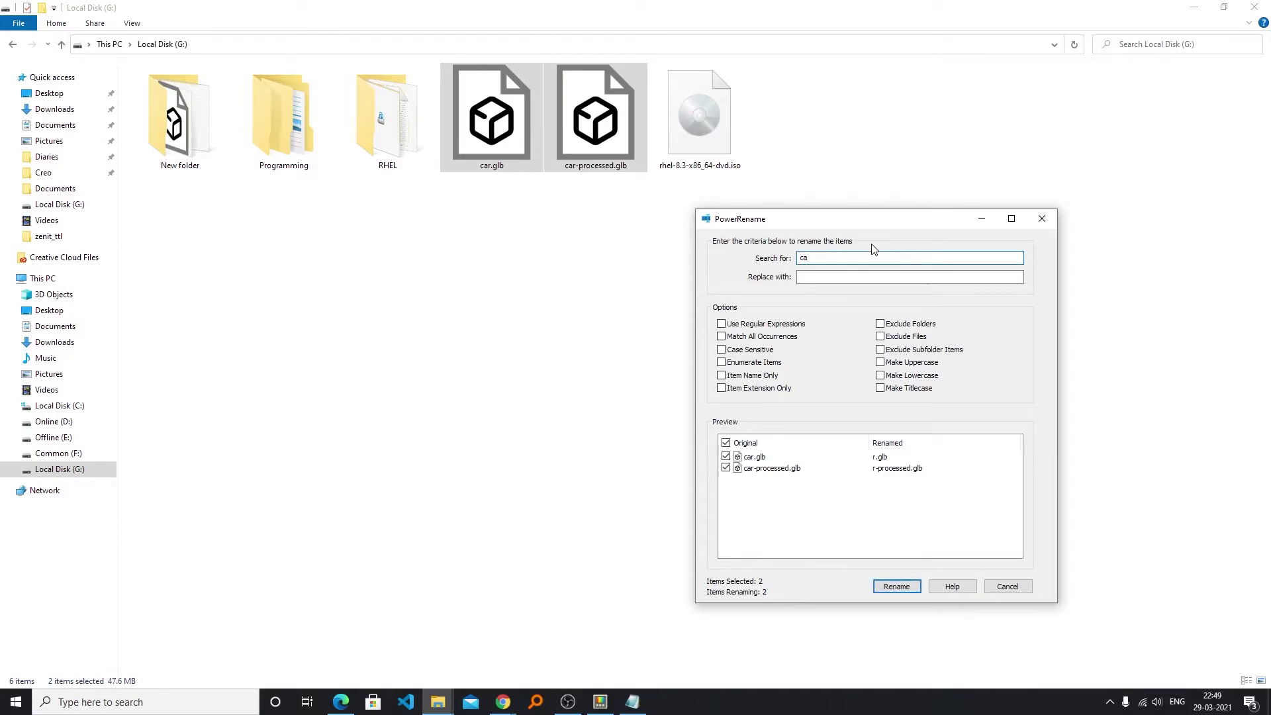
pyautogui.click(860, 278)
pyautogui.write('1car')
pyautogui.click(905, 586)
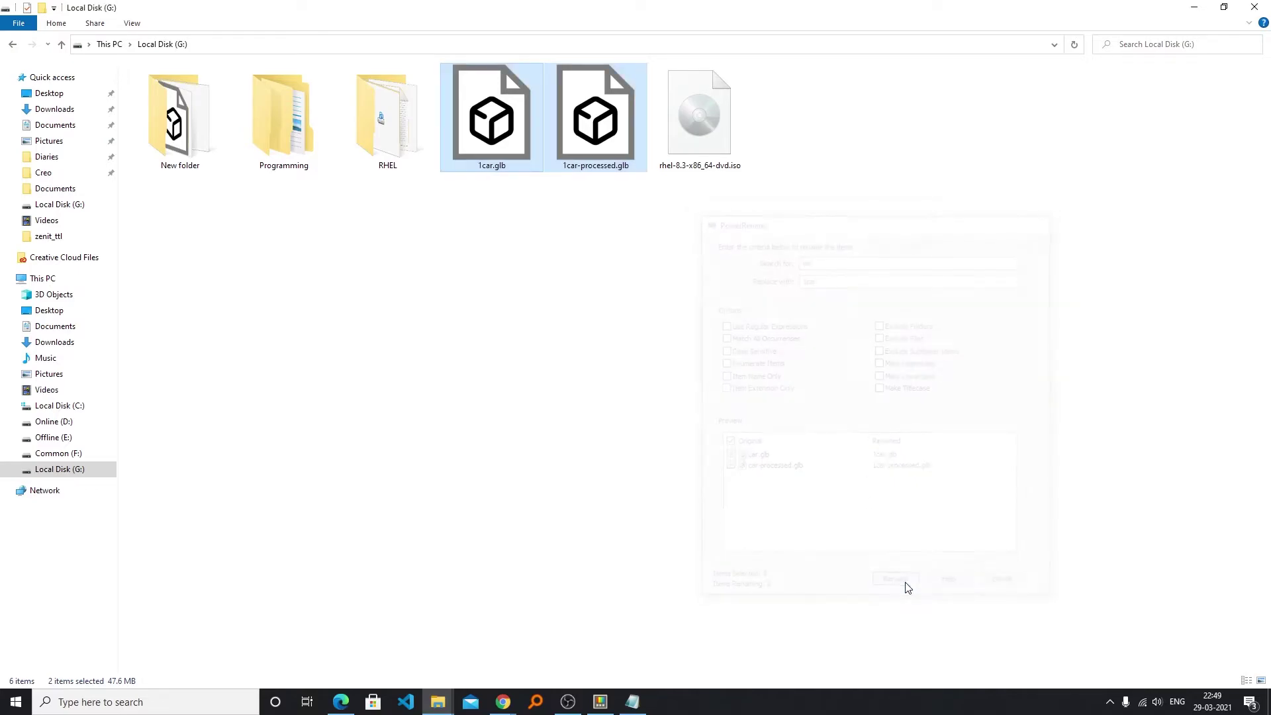
pyautogui.click(616, 291)
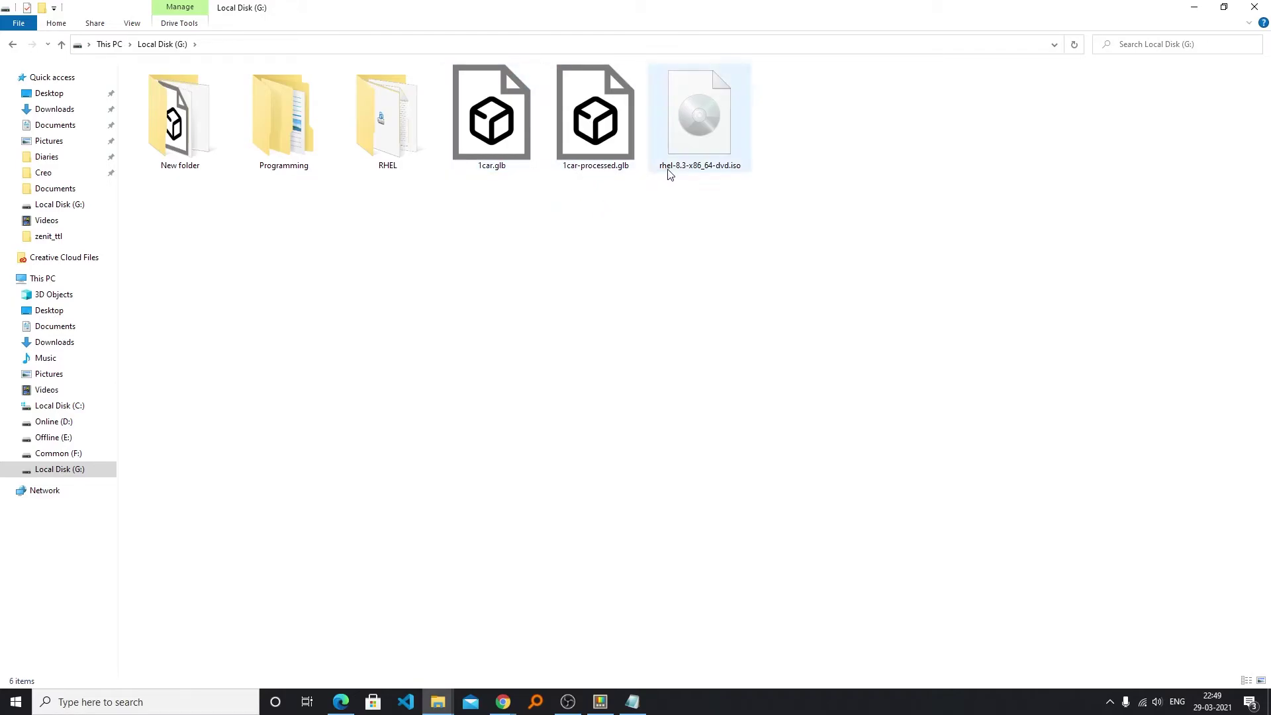
# Switch back to PowerToys Settings, clear the previous PowerToys Run query and set its appearance mode to Dark.
pyautogui.hotkey('alt', 'Tab')
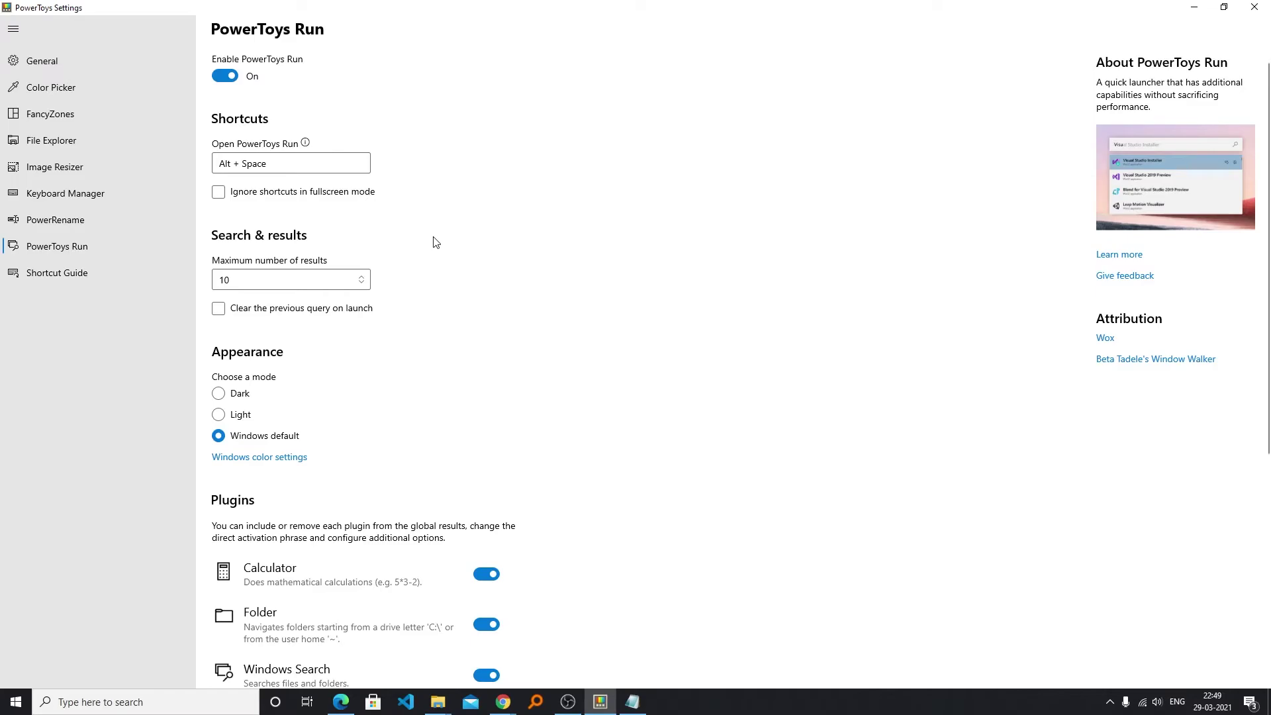
pyautogui.hotkey('alt', 'space')
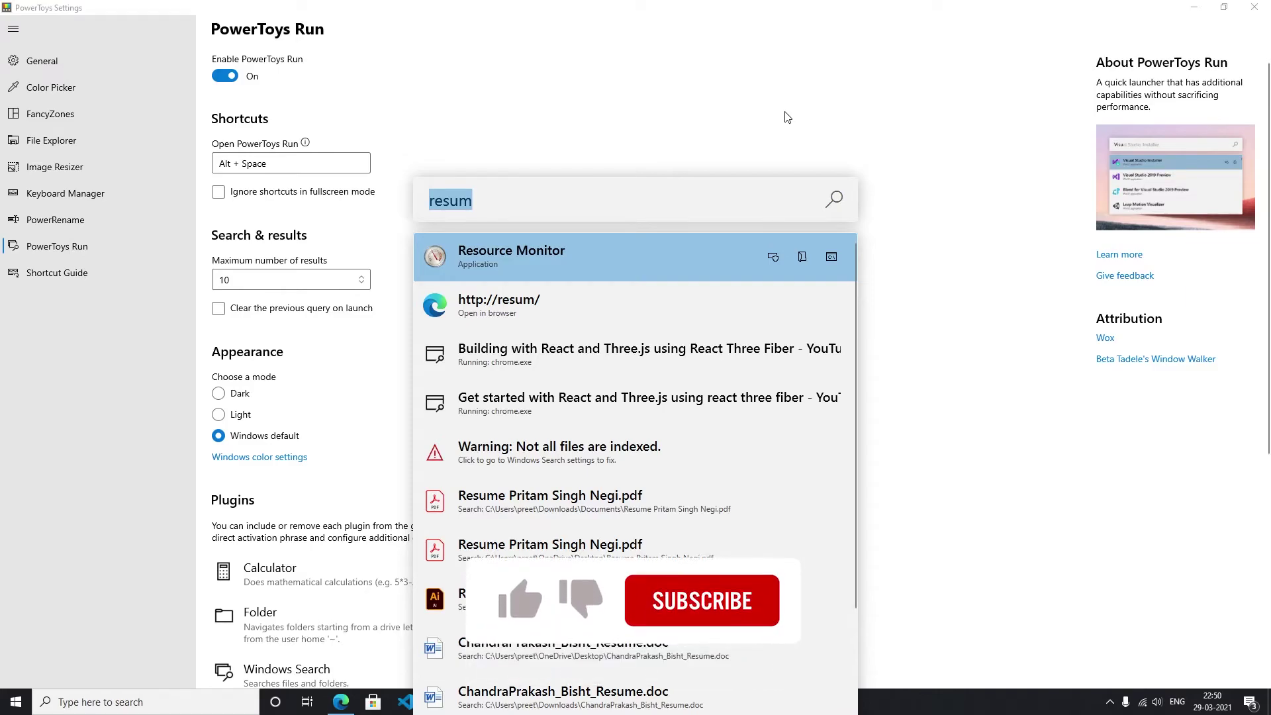
pyautogui.press('BackSpace')
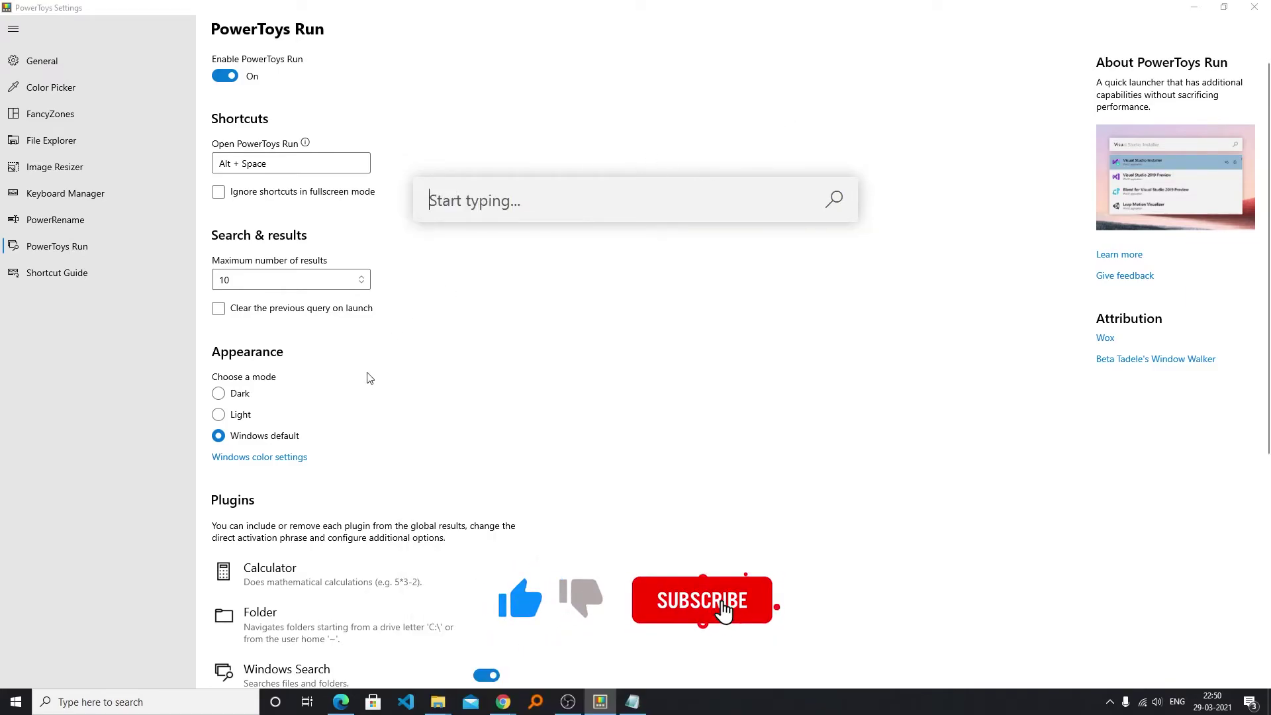
pyautogui.click(219, 394)
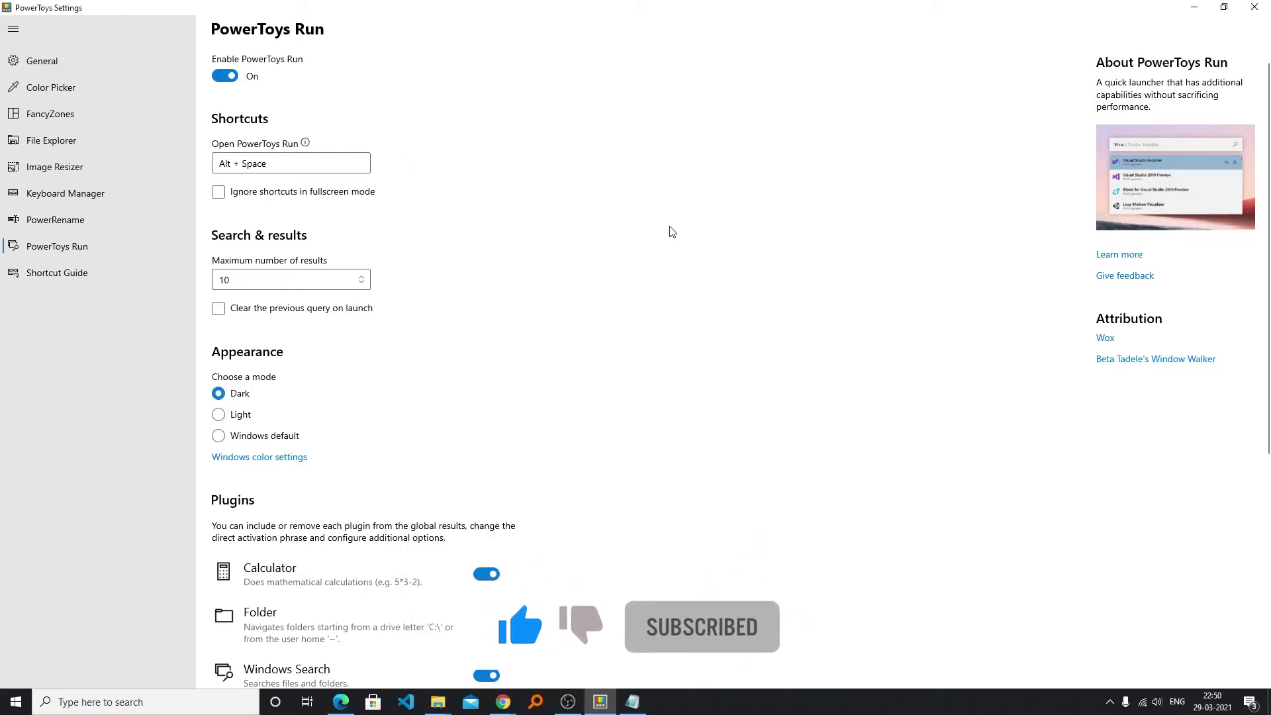
# Open and dismiss the PowerToys Run launcher to check its dark mode, and review the list of available plugins.
pyautogui.hotkey('alt', 'space')
pyautogui.press('Escape')
pyautogui.scroll(-5, 575, 338)
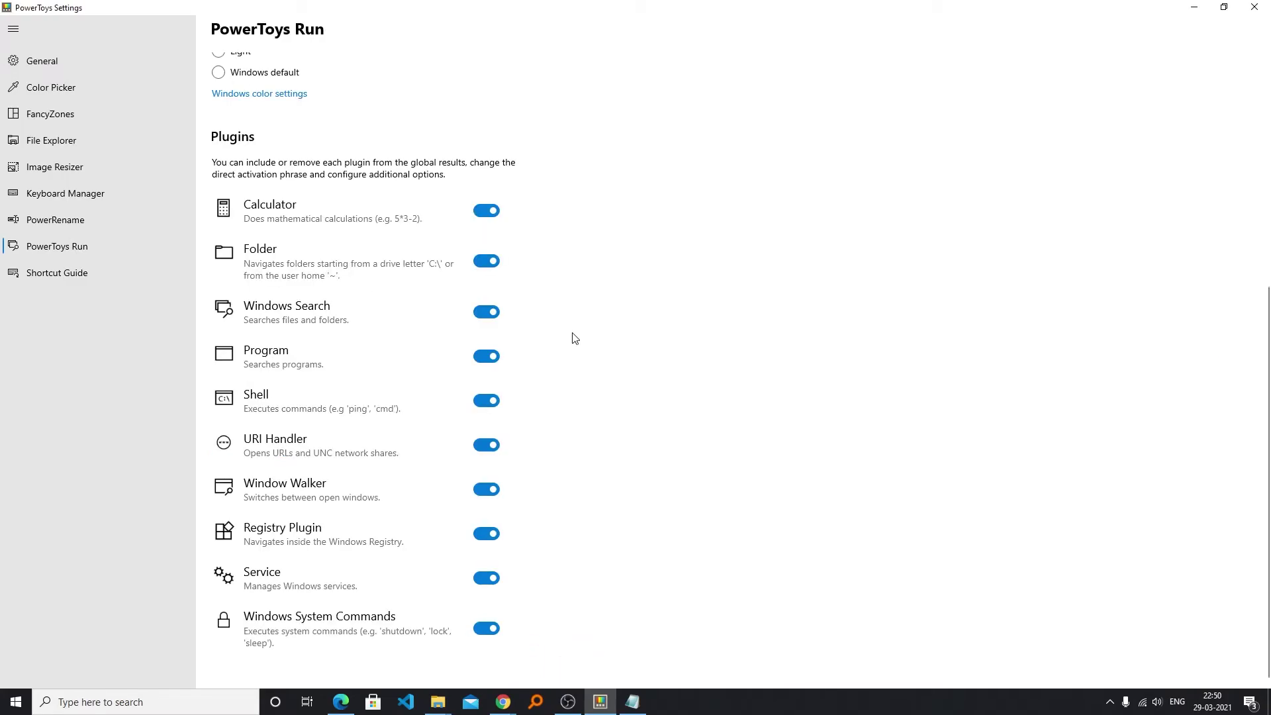
pyautogui.scroll(5, 574, 338)
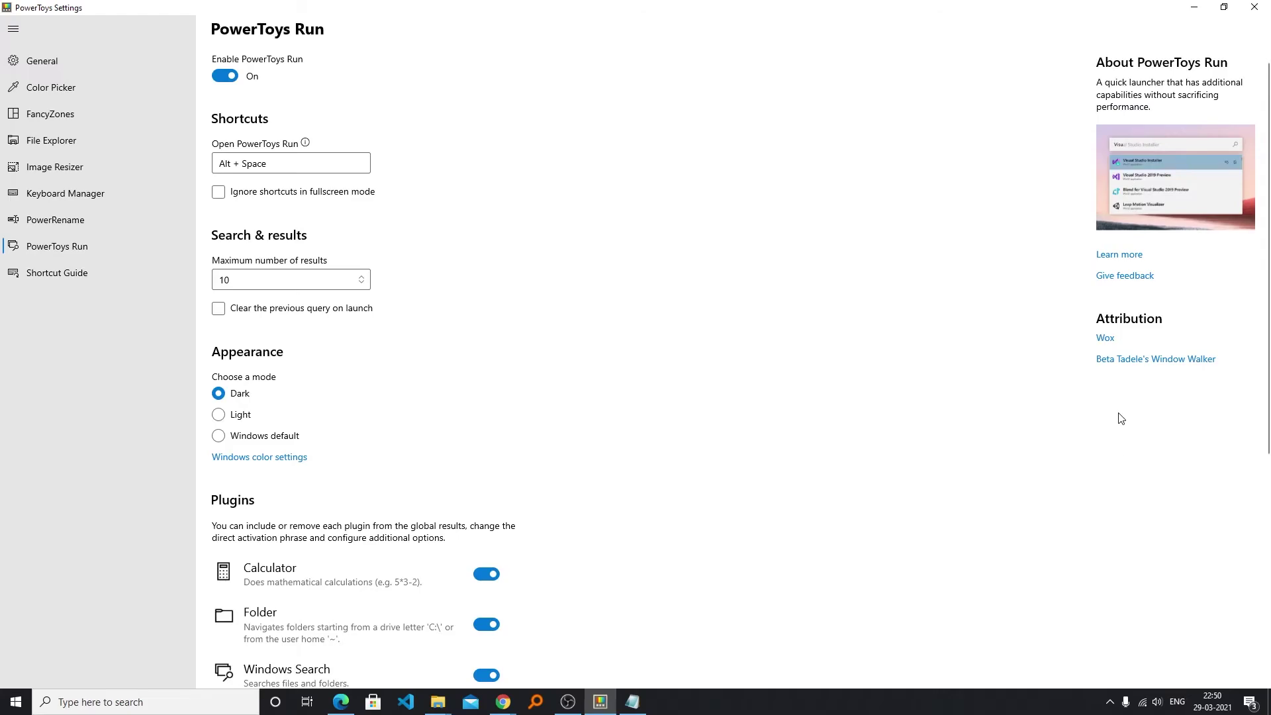
# Open the PowerToys Run documentation in Microsoft Edge, maximize the browser window and look through the article.
pyautogui.click(1127, 256)
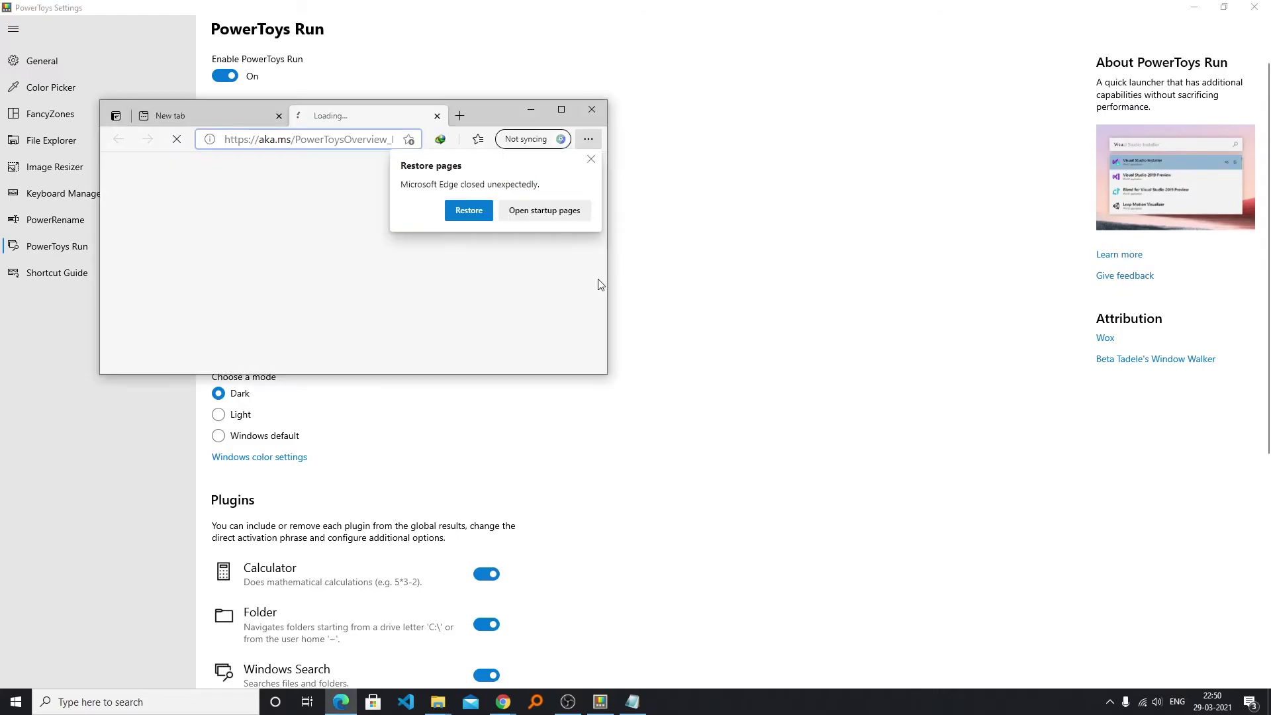
pyautogui.click(561, 109)
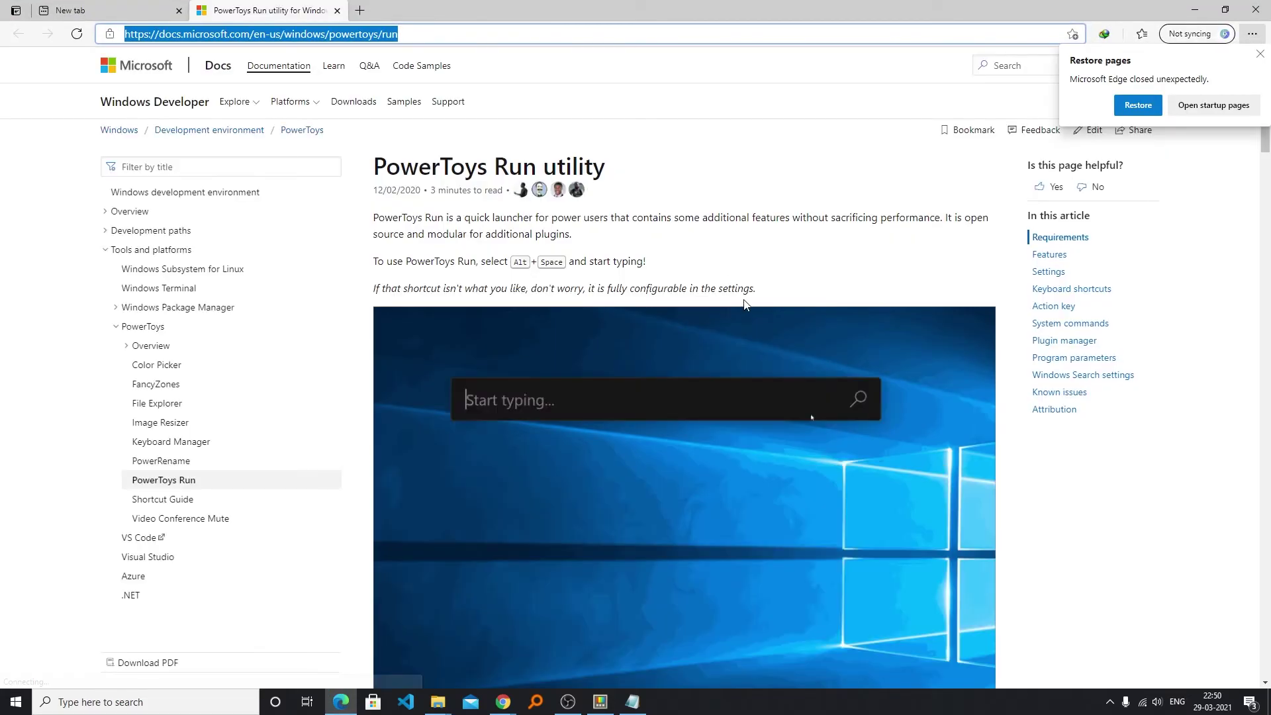
pyautogui.scroll(-15, 742, 296)
pyautogui.scroll(-20, 655, 276)
pyautogui.scroll(-3, 446, 224)
pyautogui.scroll(10, 448, 221)
# Switch back to PowerToys Settings and set the Shortcut Guide's press duration before showing to 1000 ms.
pyautogui.hotkey('alt', 'Tab')
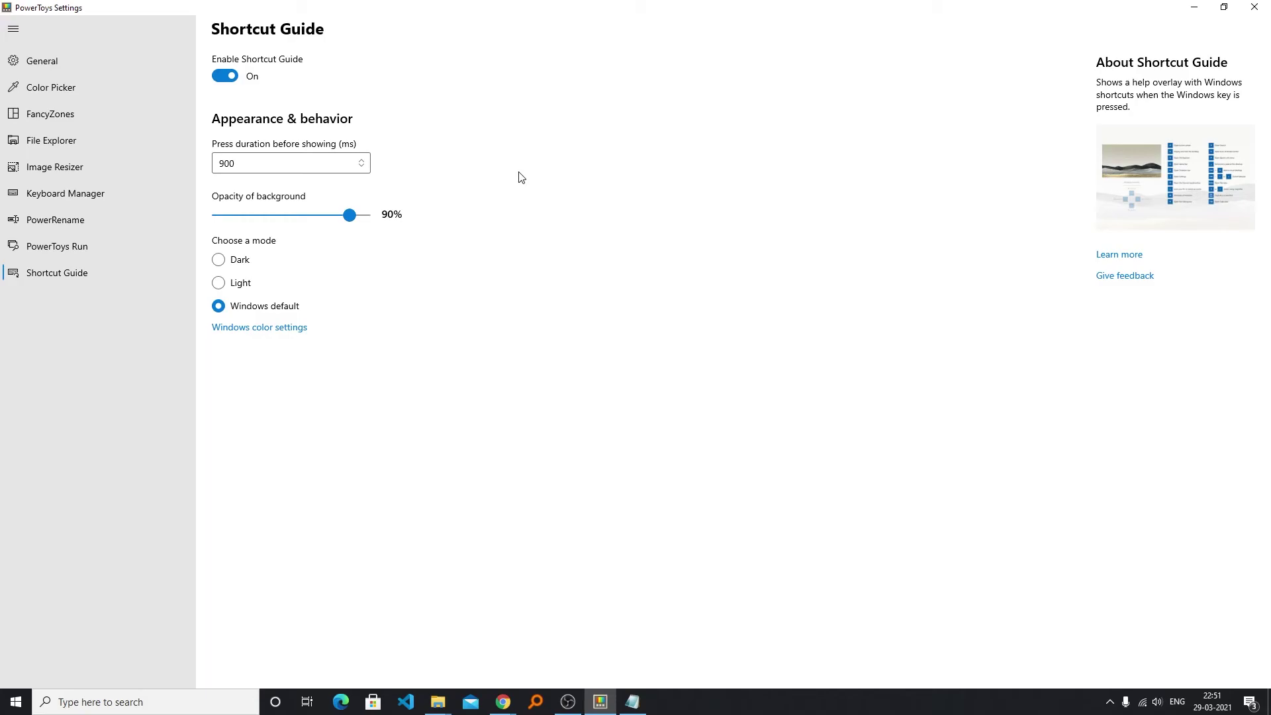
pyautogui.click(282, 163)
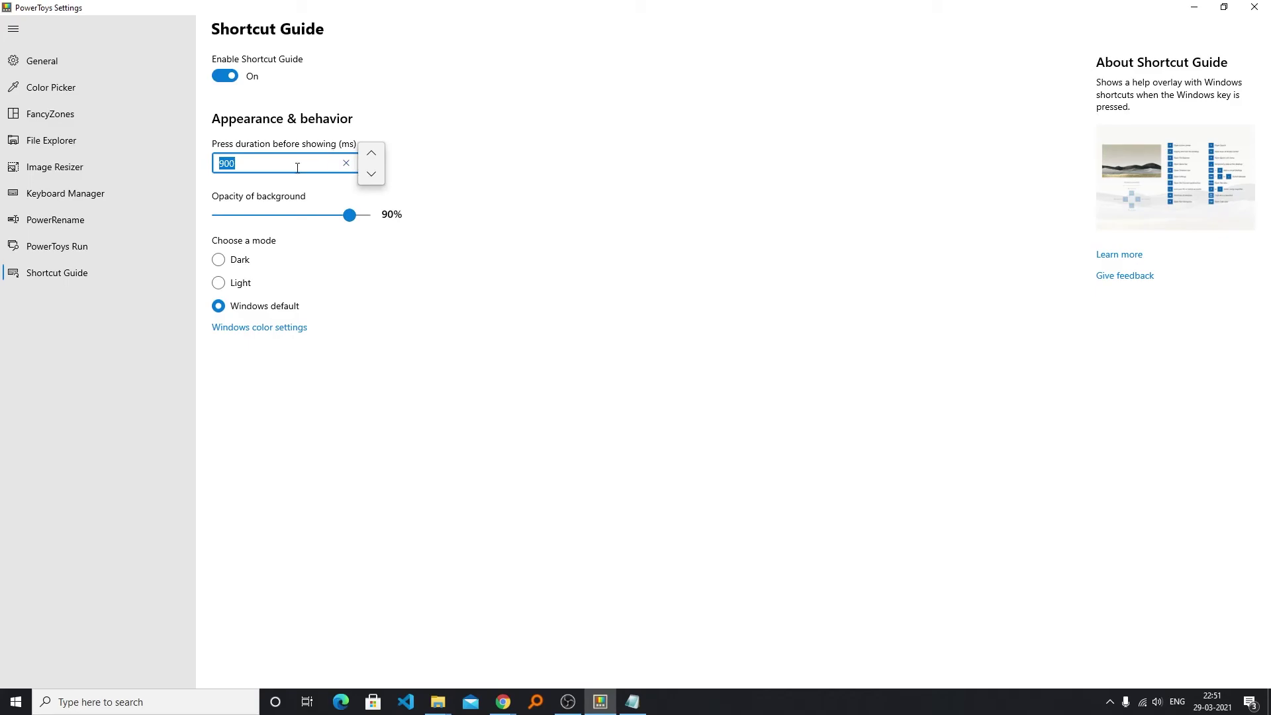
pyautogui.write('1000')
pyautogui.press('Return')
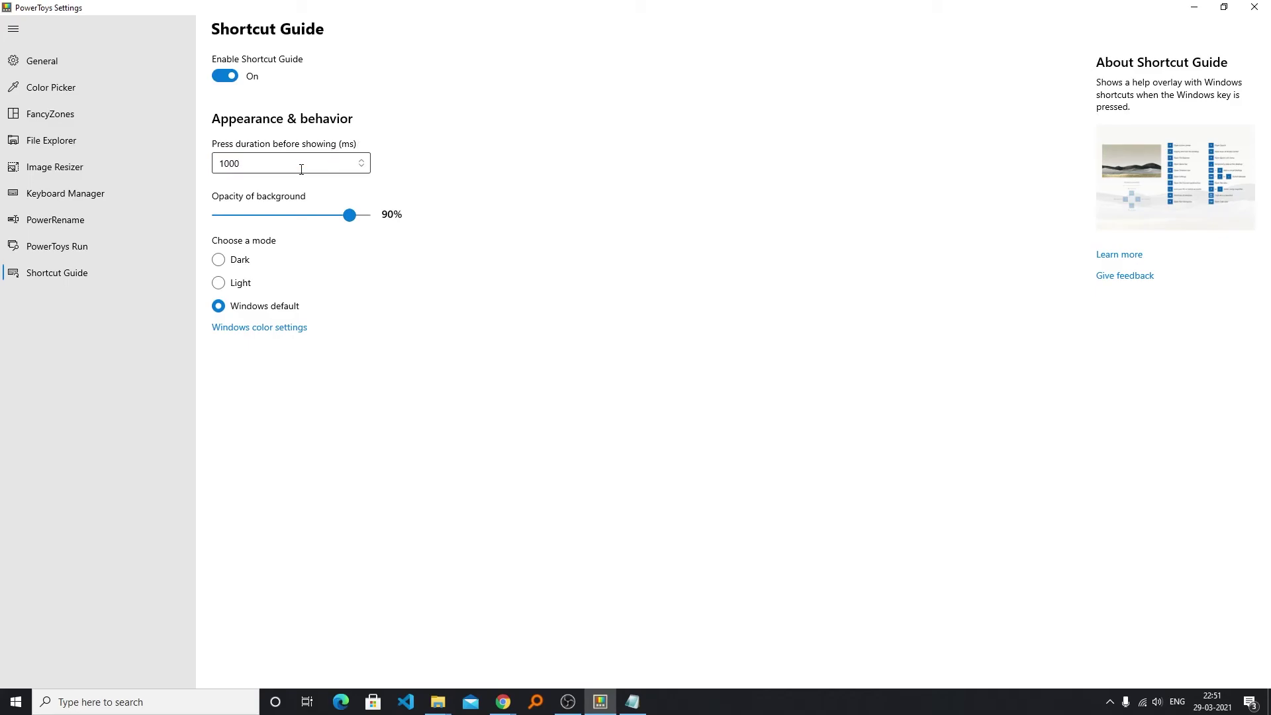